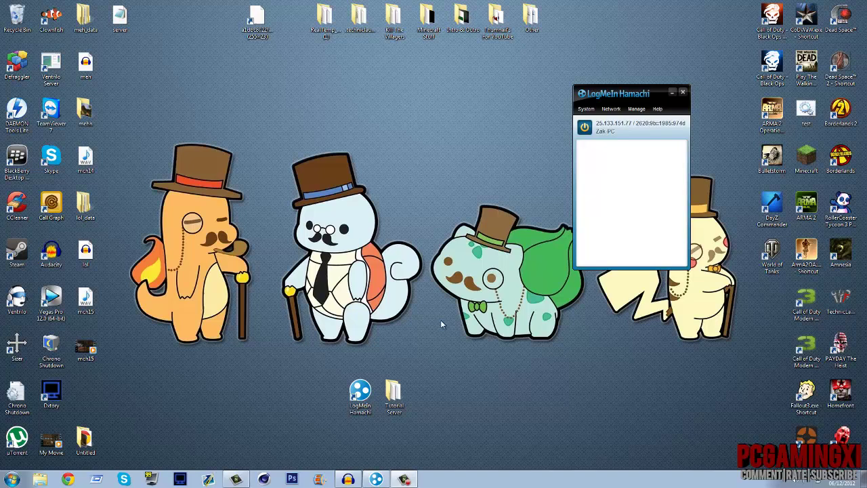
Reposition the LogMeIn Hamachi window on the desktop and look at the contents of the Tutorial Server folder
{"action": "left_click", "coordinate": [375, 398]}
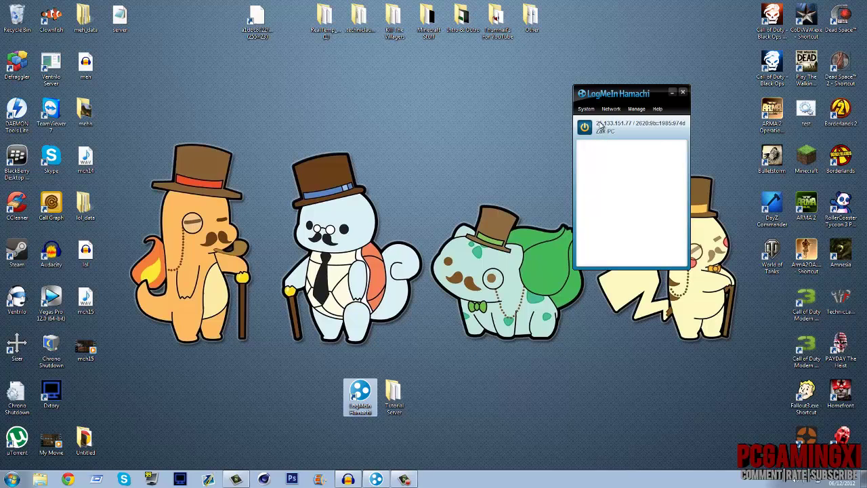
{"action": "left_click_drag", "start_coordinate": [613, 93], "coordinate": [600, 70]}
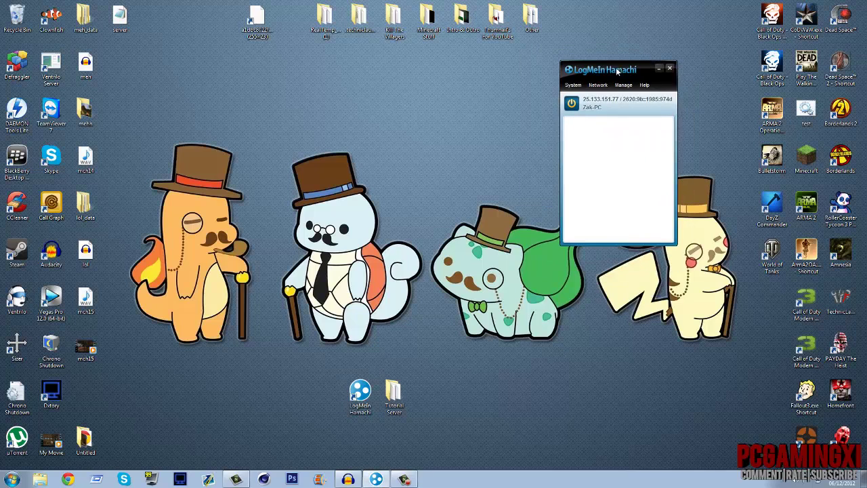
{"action": "double_click", "coordinate": [402, 398]}
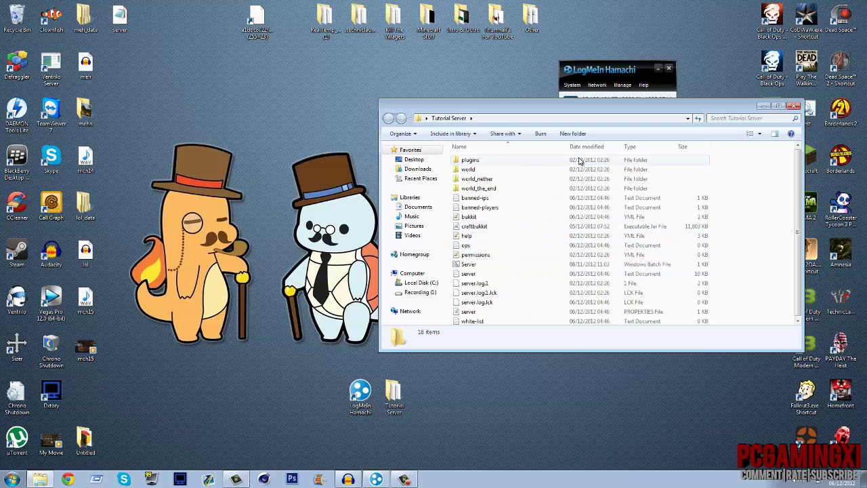
{"action": "left_click", "coordinate": [793, 106]}
Search the computer for "firewall" and open Windows Firewall with Advanced Security
{"action": "left_click", "coordinate": [13, 481]}
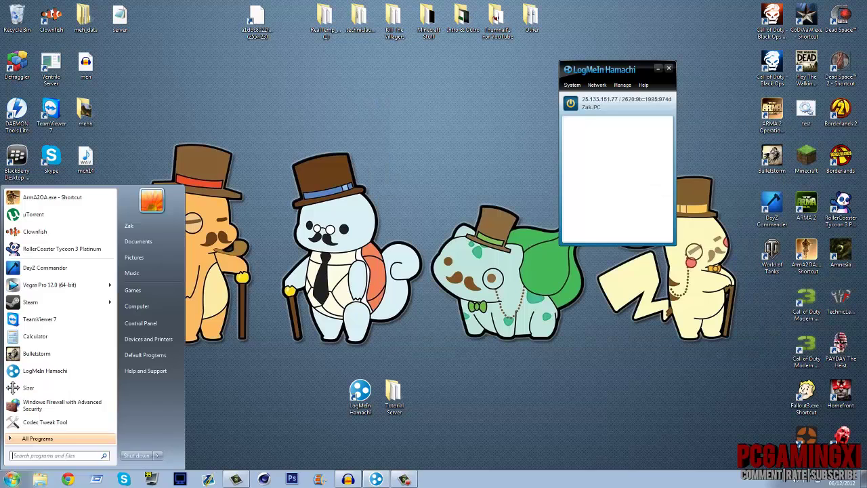
{"action": "left_click", "coordinate": [40, 455]}
{"action": "type", "text": "fir"}
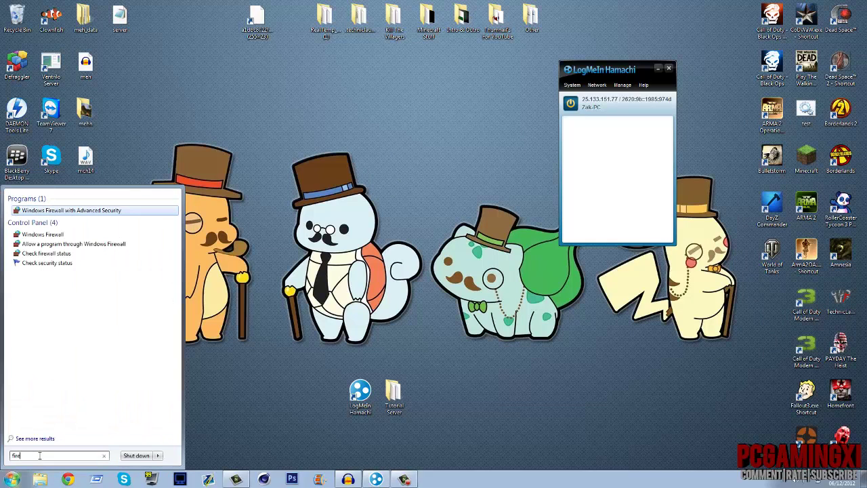
{"action": "type", "text": "ewall"}
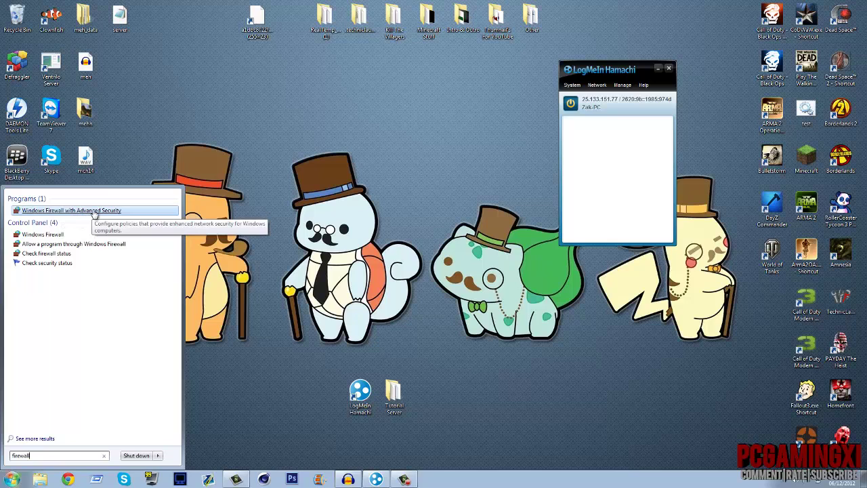
{"action": "left_click", "coordinate": [93, 211]}
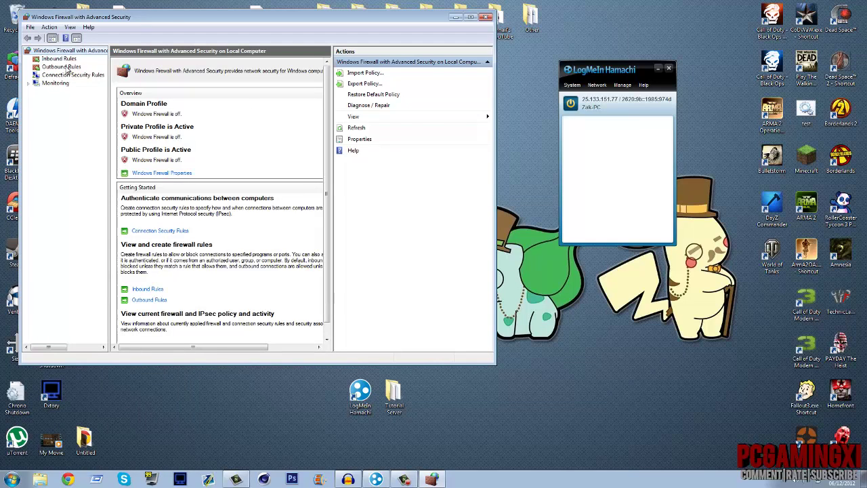
Start a new inbound firewall rule of type Port and proceed to its protocol and port settings
{"action": "left_click", "coordinate": [60, 60]}
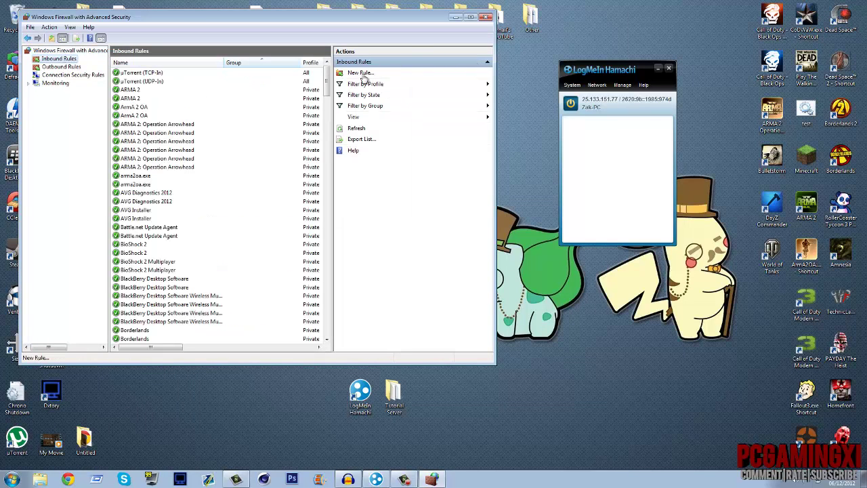
{"action": "left_click", "coordinate": [360, 73]}
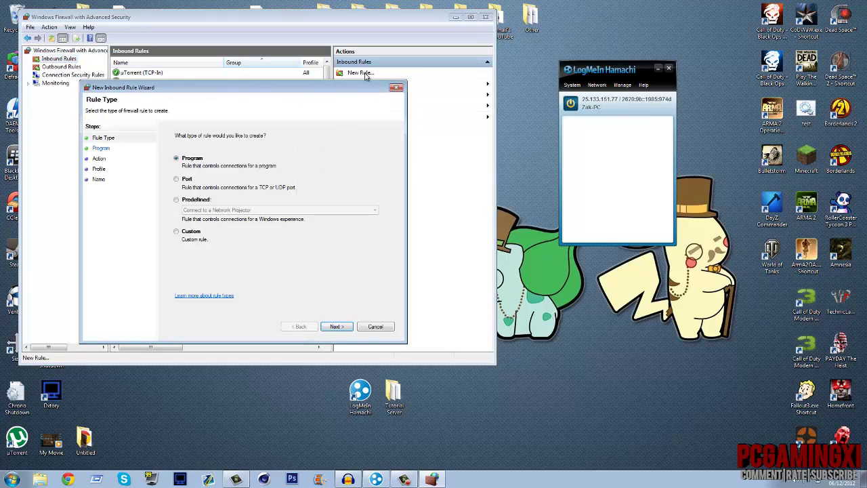
{"action": "left_click", "coordinate": [192, 181]}
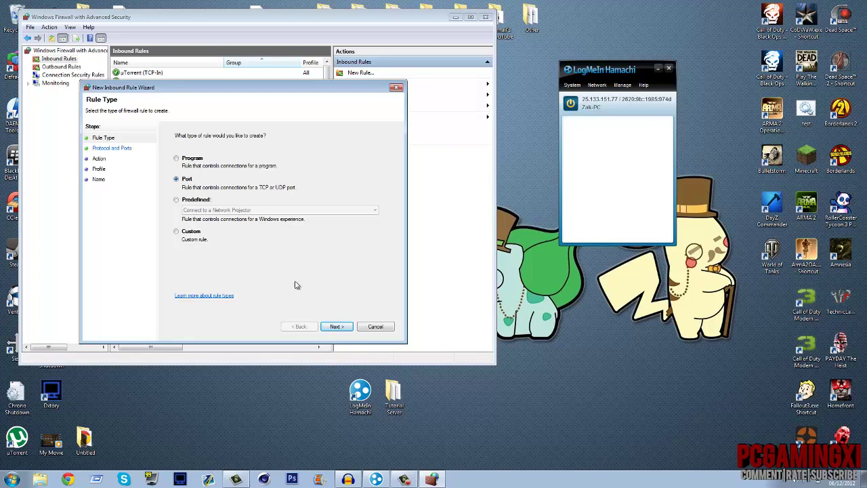
{"action": "left_click", "coordinate": [343, 329]}
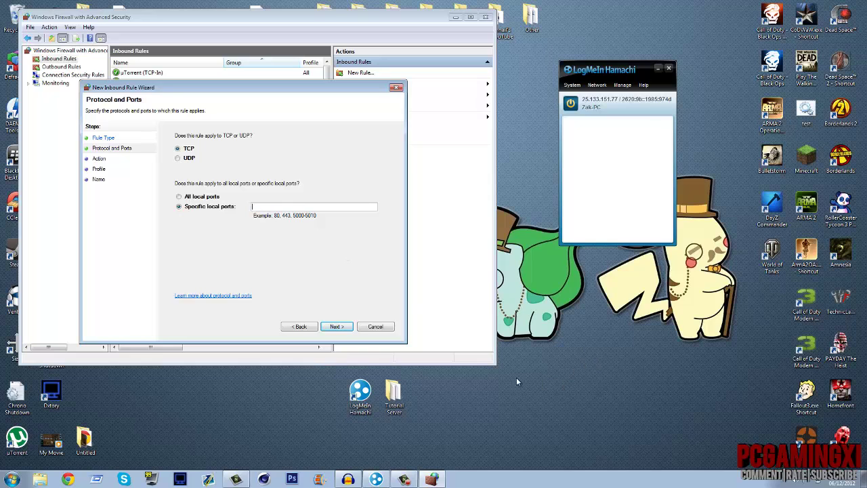
Open the server.properties file from the Tutorial Server folder in Notepad
{"action": "double_click", "coordinate": [394, 397]}
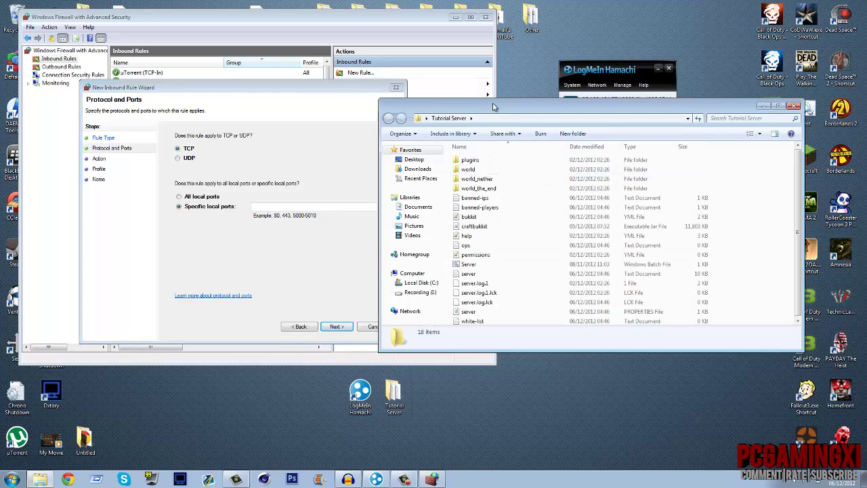
{"action": "left_click_drag", "start_coordinate": [523, 104], "coordinate": [610, 105]}
{"action": "right_click", "coordinate": [575, 305]}
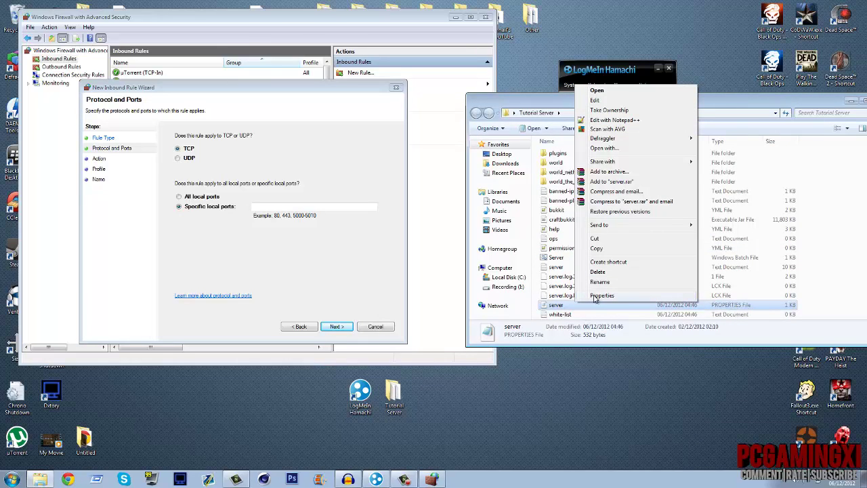
{"action": "left_click", "coordinate": [610, 149]}
{"action": "left_click_drag", "start_coordinate": [417, 138], "coordinate": [613, 135]}
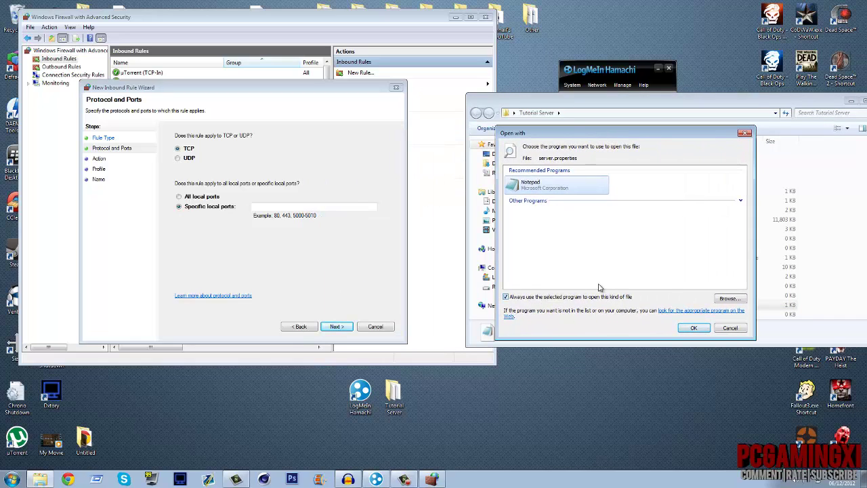
{"action": "left_click", "coordinate": [694, 329]}
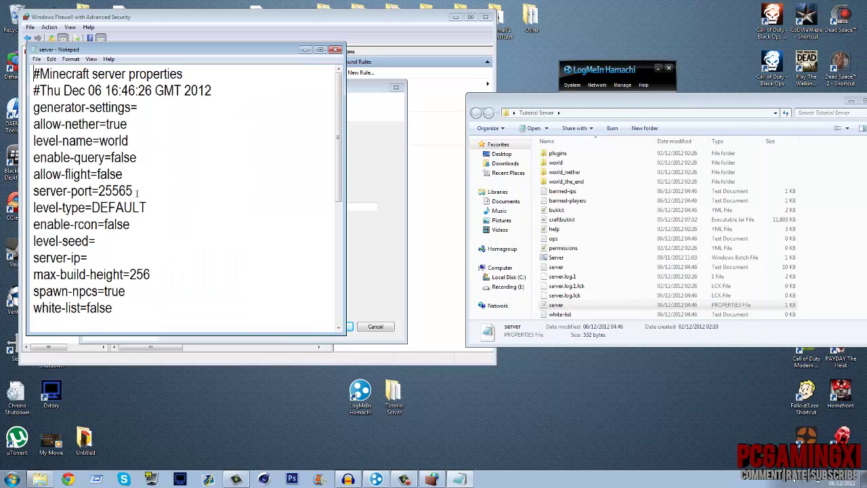
Check the server-port value in the Minecraft server properties and close the file
{"action": "left_click_drag", "start_coordinate": [137, 192], "coordinate": [97, 193]}
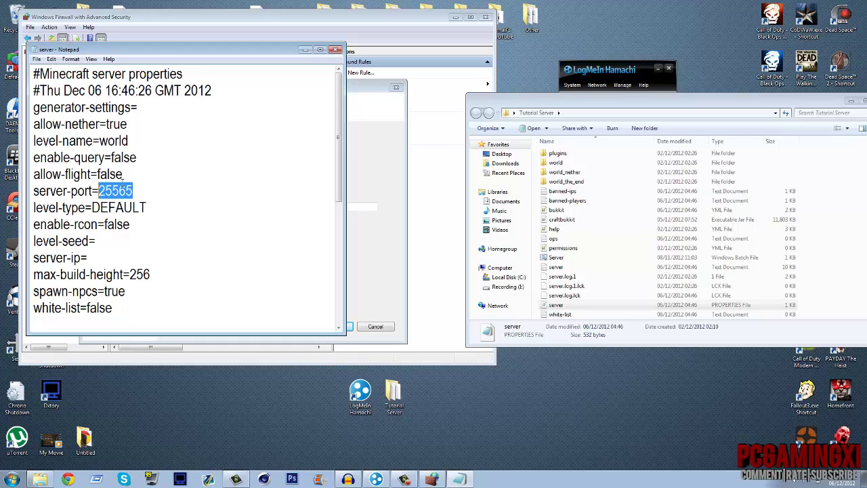
{"action": "left_click", "coordinate": [133, 191]}
{"action": "left_click_drag", "start_coordinate": [132, 191], "coordinate": [125, 192]}
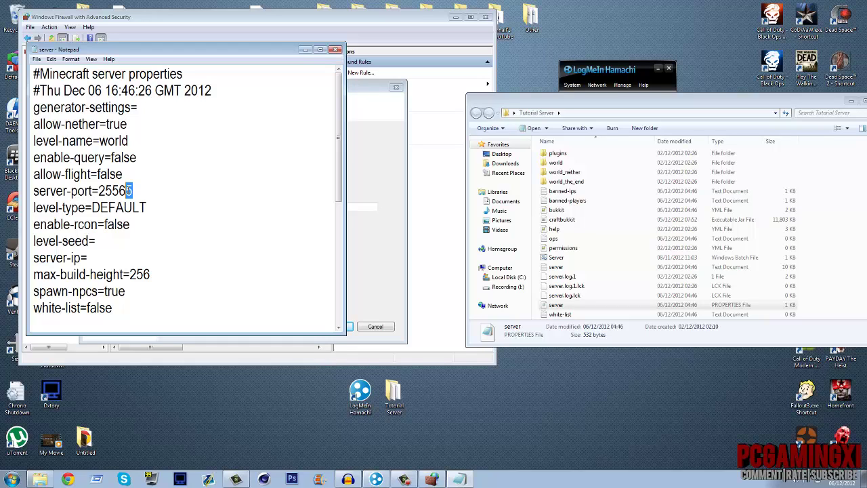
{"action": "left_click", "coordinate": [146, 206]}
{"action": "left_click_drag", "start_coordinate": [132, 192], "coordinate": [98, 192]}
{"action": "left_click", "coordinate": [335, 49]}
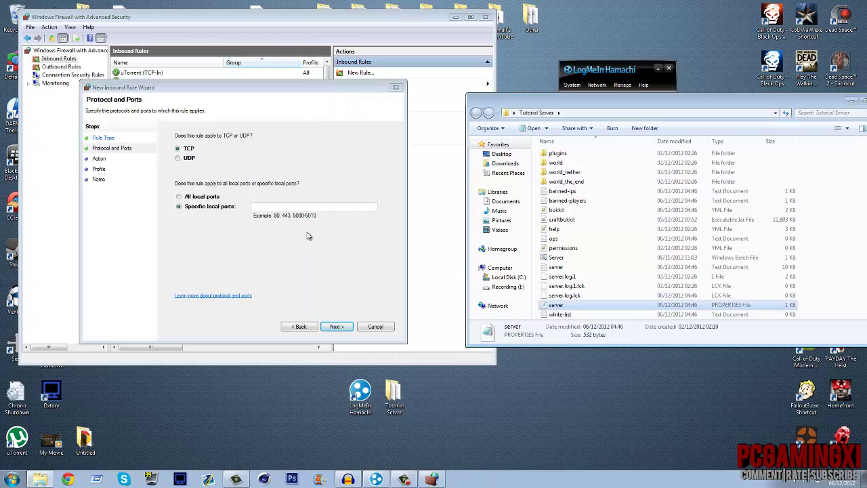
Finish the inbound TCP rule for local port 25565, allowing the connection on all profiles and naming it "Minecraft Tut TCP"
{"action": "left_click", "coordinate": [306, 208]}
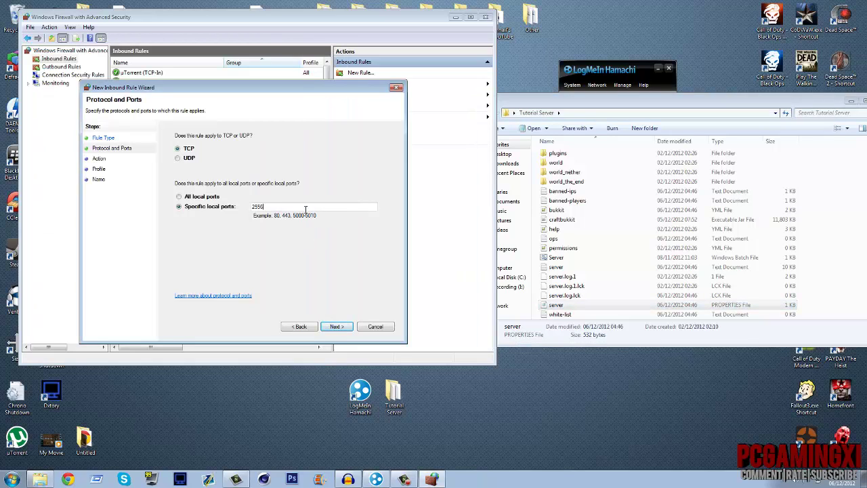
{"action": "left_click", "coordinate": [337, 327]}
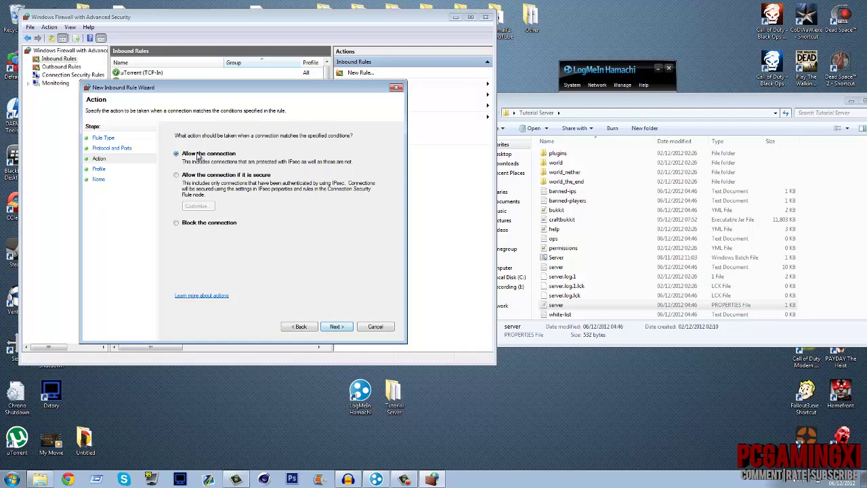
{"action": "left_click", "coordinate": [345, 328]}
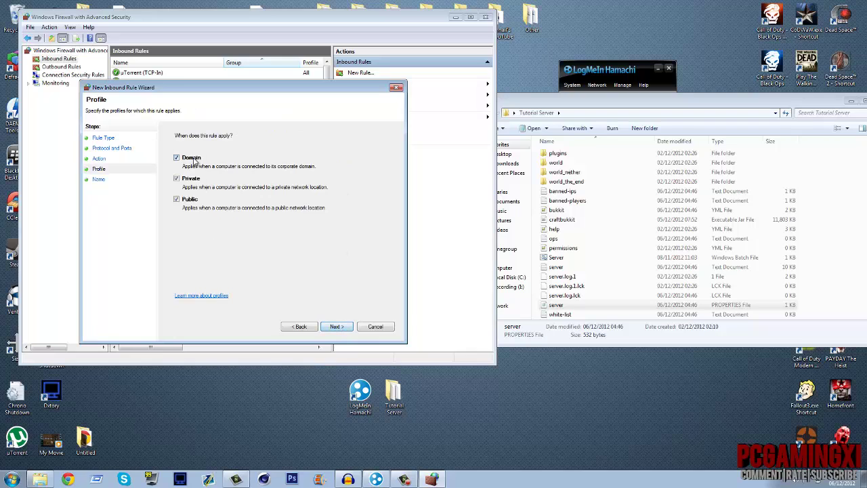
{"action": "left_click", "coordinate": [336, 327]}
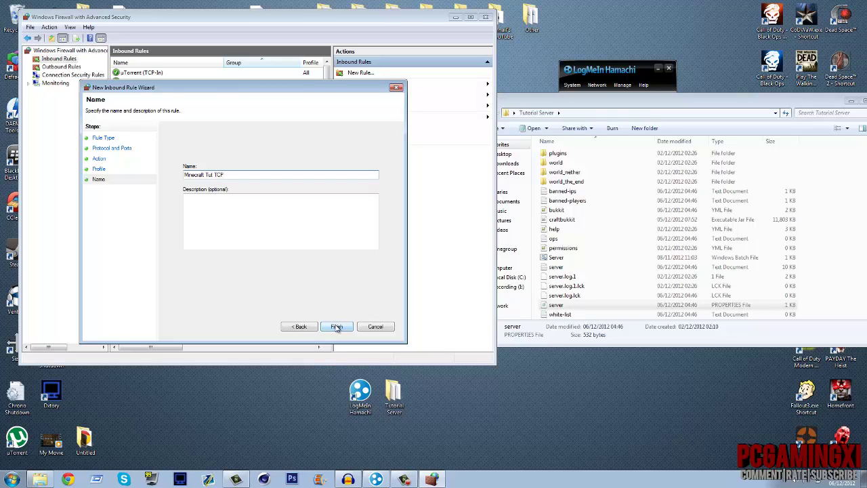
{"action": "left_click", "coordinate": [337, 327]}
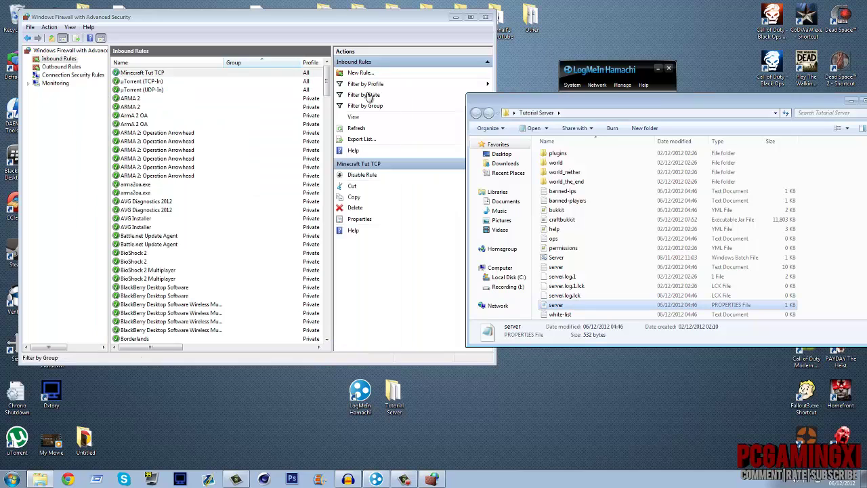
Start another inbound port rule and set it to UDP with specific local port 25565
{"action": "left_click", "coordinate": [360, 72]}
{"action": "left_click", "coordinate": [210, 204]}
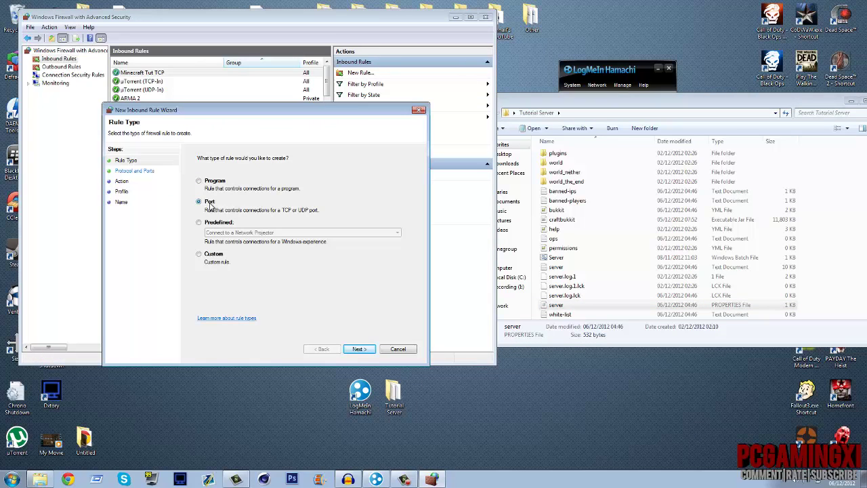
{"action": "left_click", "coordinate": [359, 349]}
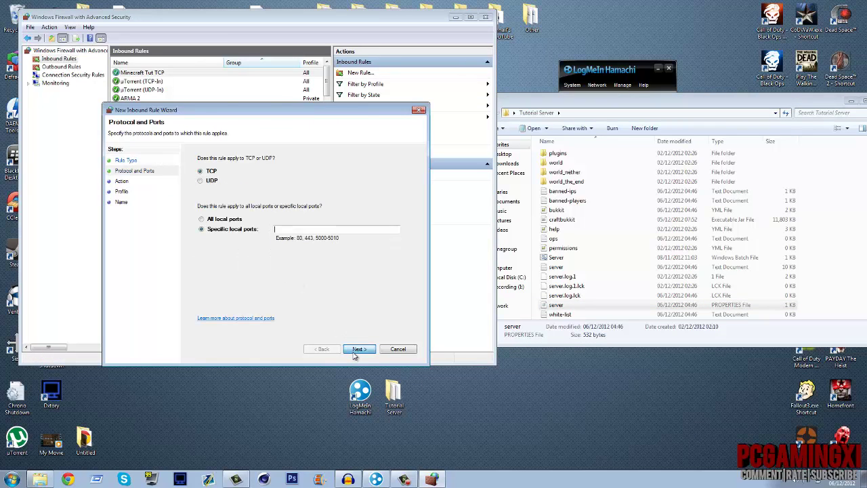
{"action": "left_click", "coordinate": [210, 183]}
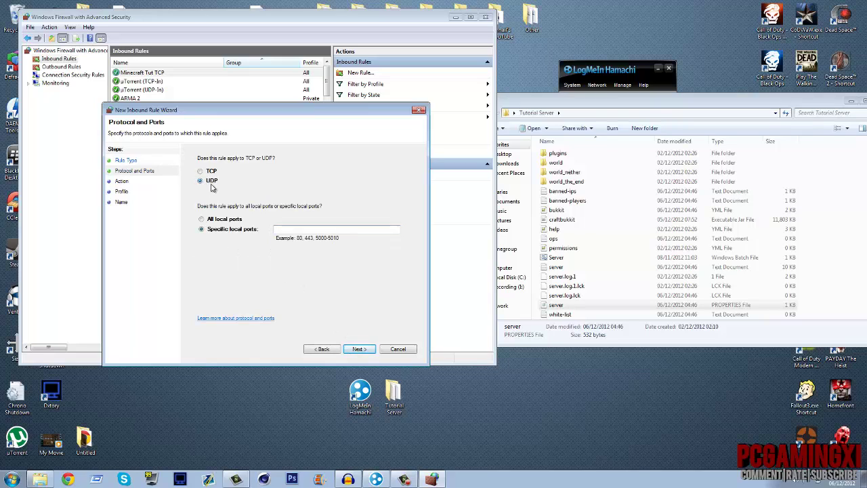
{"action": "left_click", "coordinate": [277, 229]}
{"action": "type", "text": "25565"}
{"action": "left_click", "coordinate": [359, 348]}
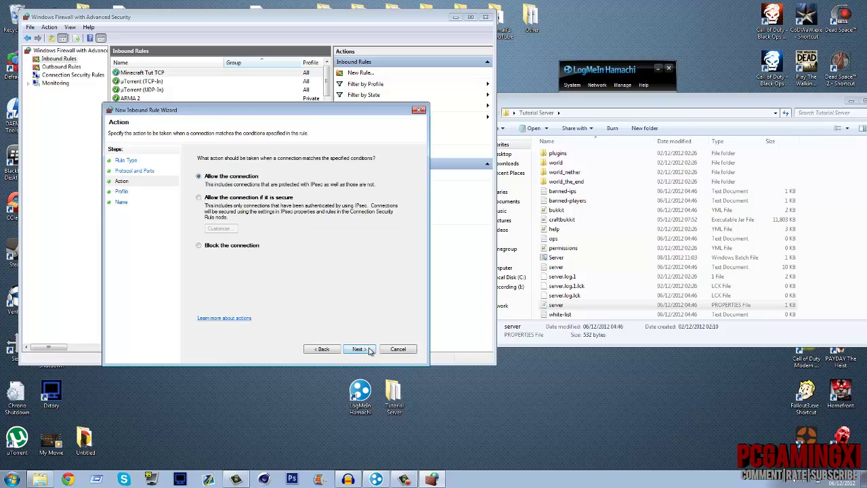
Allow the connection on all profiles and finish the UDP rule under the name "Minecraft Tut UDP"
{"action": "left_click", "coordinate": [361, 351]}
{"action": "left_click", "coordinate": [363, 351]}
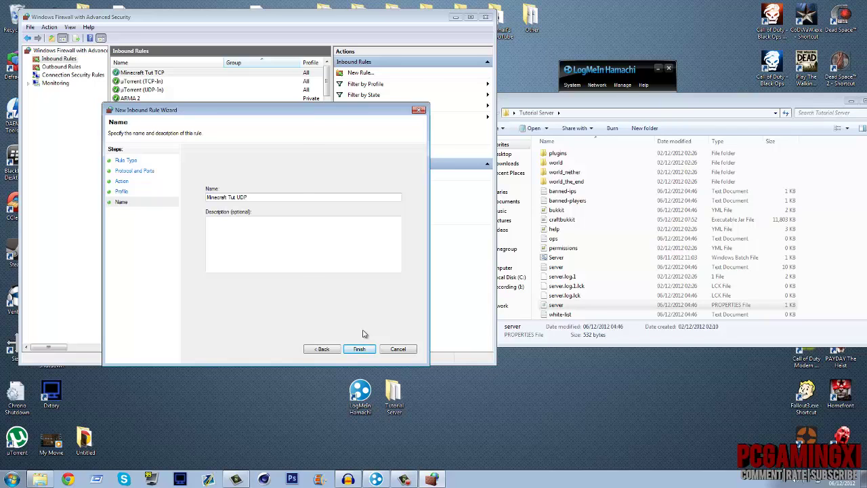
{"action": "left_click", "coordinate": [359, 349]}
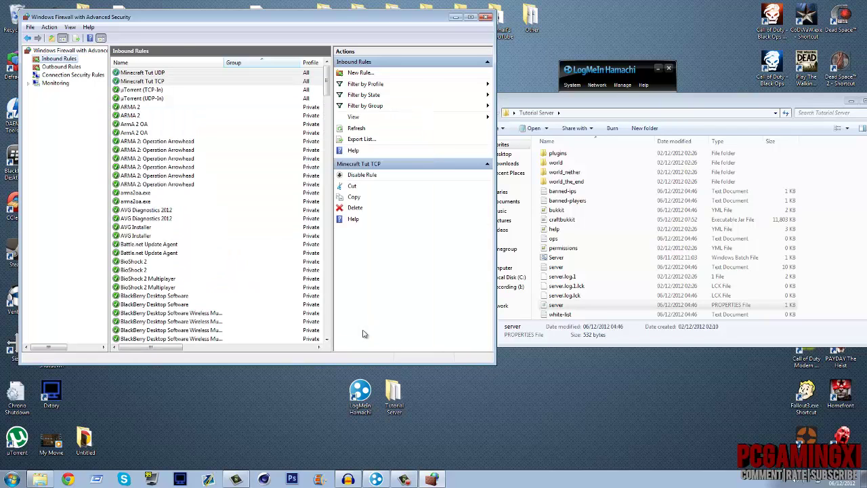
Start a new outbound port rule for TCP with specific remote port 25565
{"action": "left_click", "coordinate": [52, 67]}
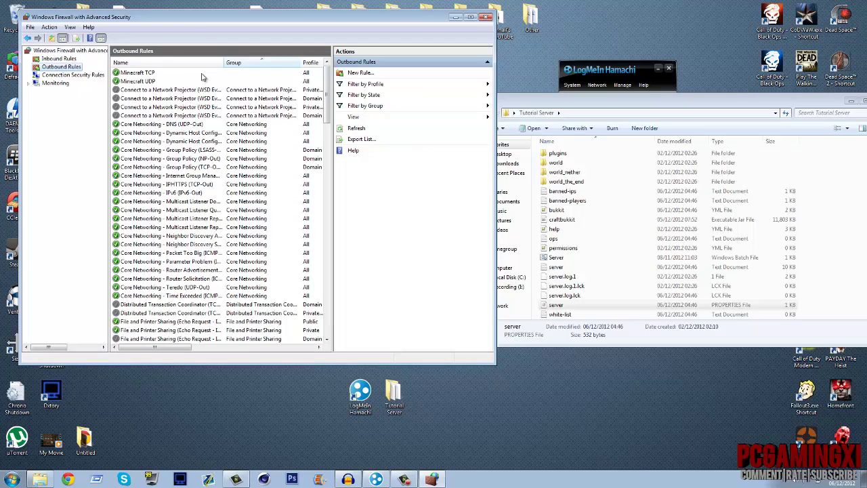
{"action": "left_click", "coordinate": [145, 72]}
{"action": "left_click", "coordinate": [144, 81]}
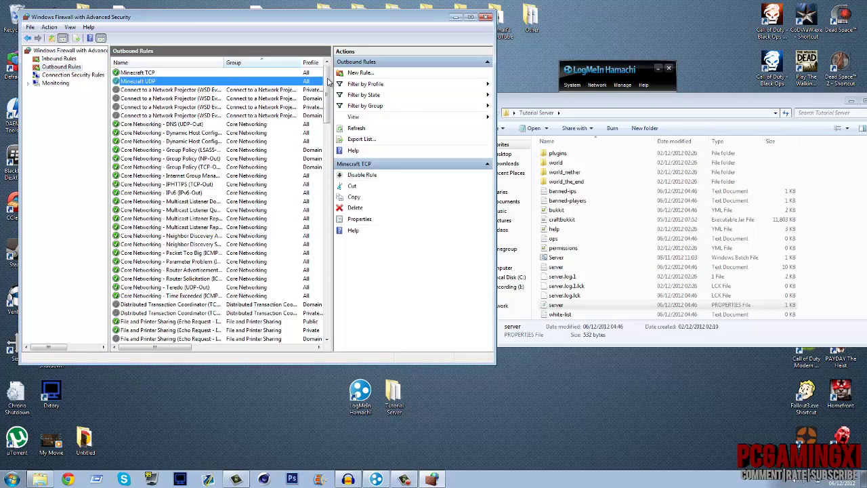
{"action": "left_click", "coordinate": [359, 73]}
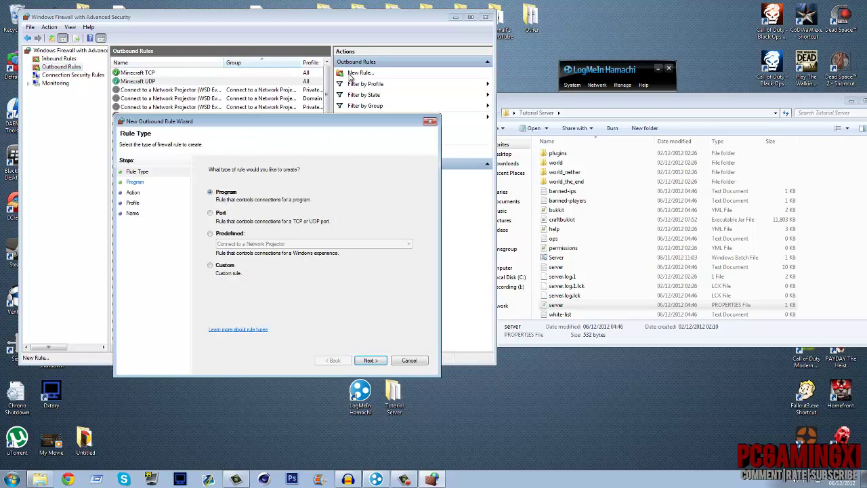
{"action": "left_click", "coordinate": [223, 214]}
{"action": "left_click", "coordinate": [370, 360]}
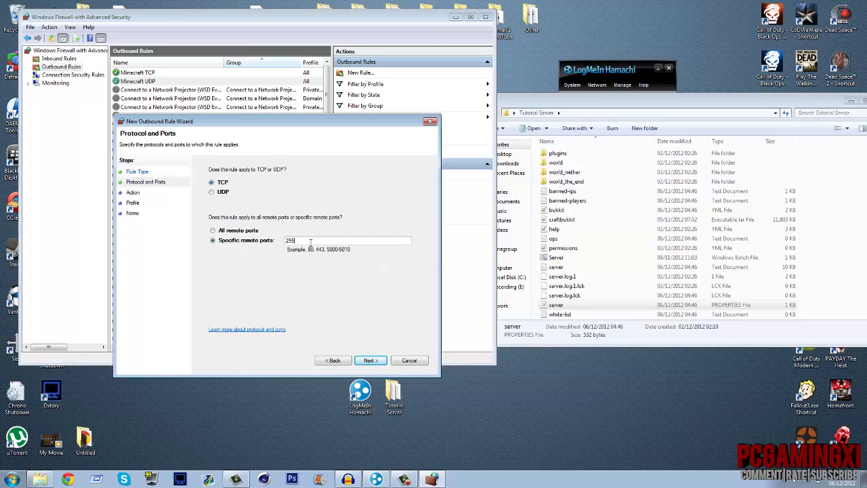
{"action": "left_click", "coordinate": [370, 360]}
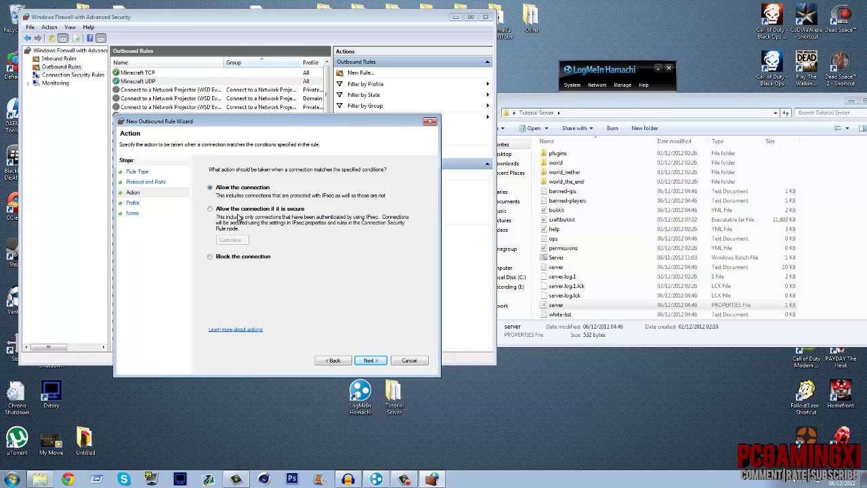
Allow the connection on all profiles and finish the outbound TCP rule under the name "Minecraft Tut TCP"
{"action": "left_click", "coordinate": [370, 360]}
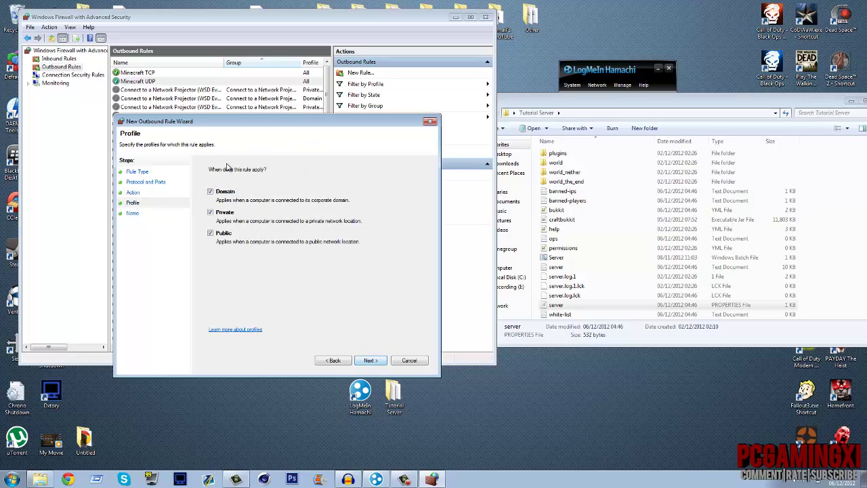
{"action": "left_click", "coordinate": [370, 359]}
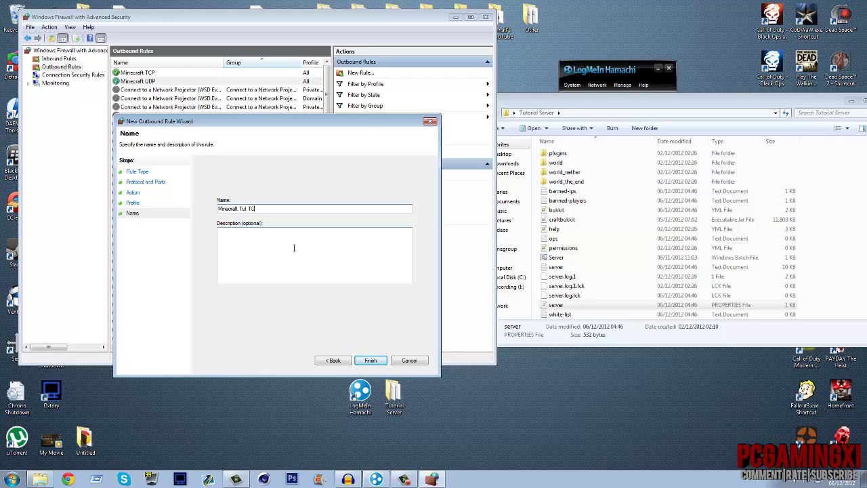
{"action": "key", "text": "Return"}
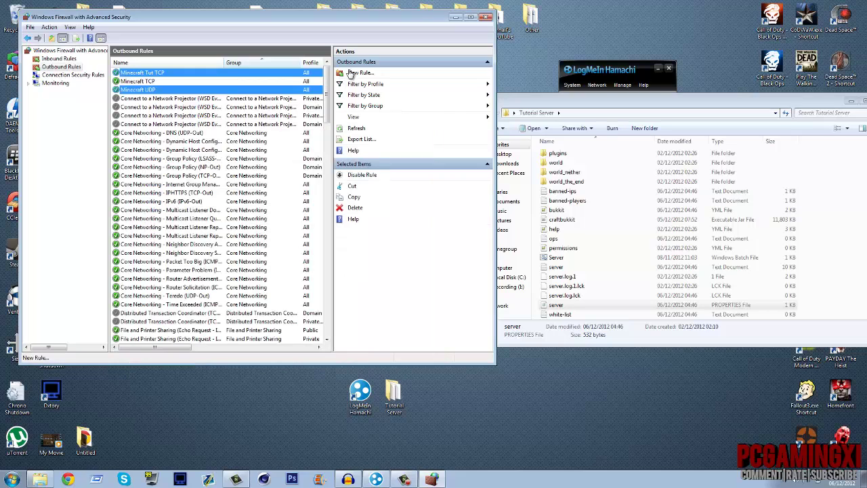
Start another outbound port rule and set it to UDP with specific remote port 25565
{"action": "left_click", "coordinate": [354, 74]}
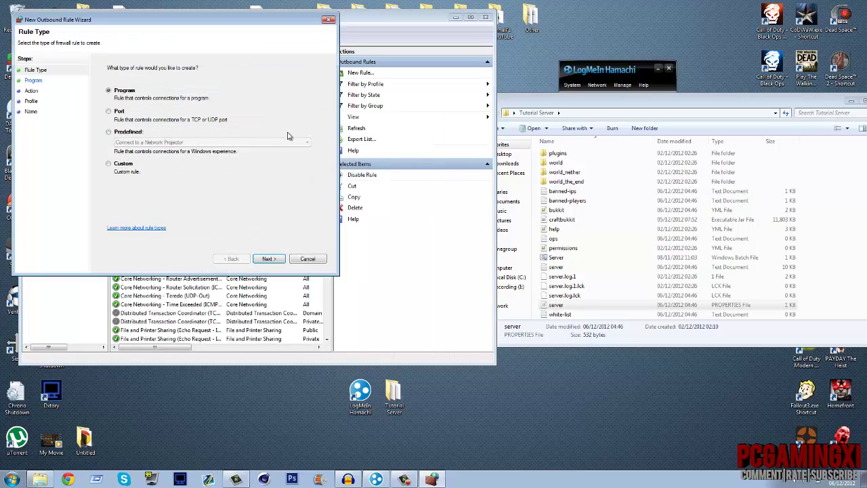
{"action": "left_click", "coordinate": [119, 112]}
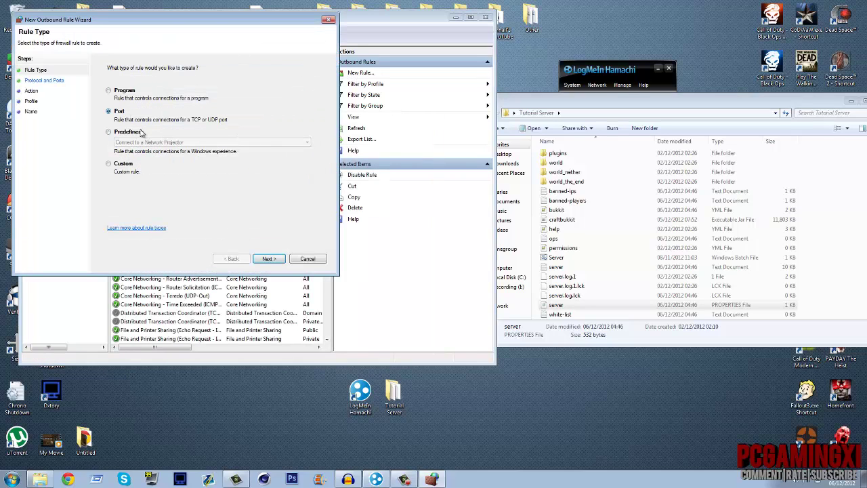
{"action": "left_click", "coordinate": [268, 259]}
{"action": "left_click", "coordinate": [122, 90]}
{"action": "left_click", "coordinate": [197, 138]}
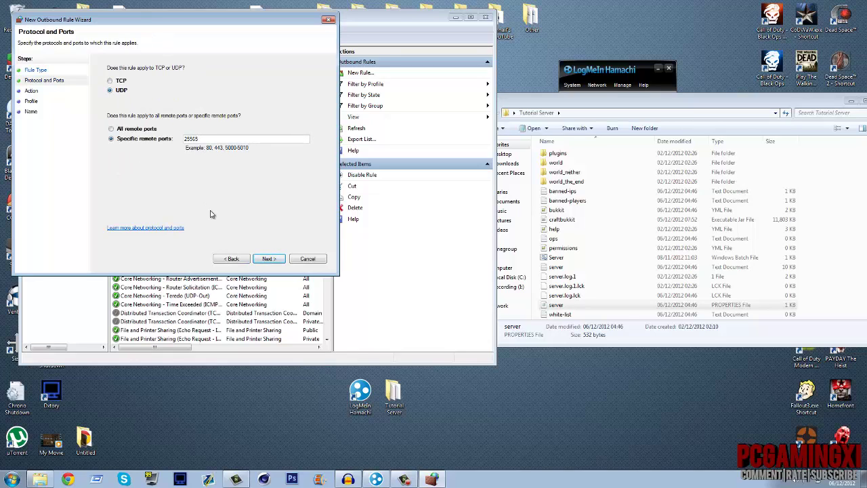
{"action": "left_click", "coordinate": [269, 258]}
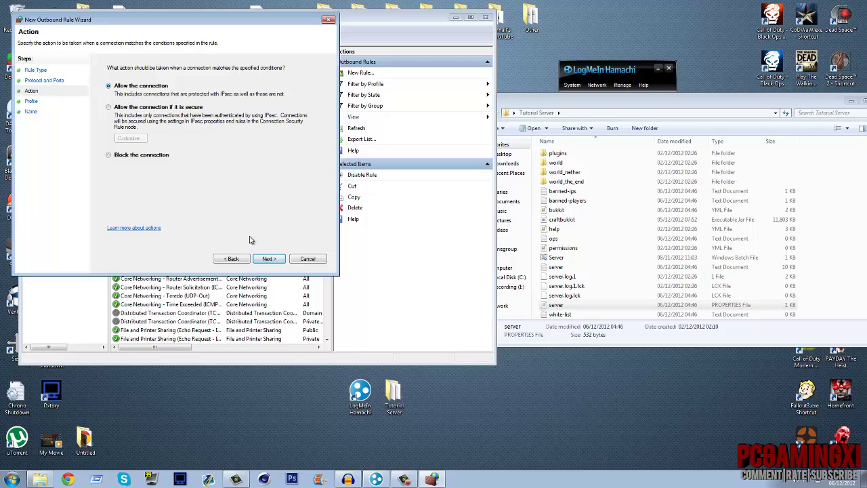
Allow the connection on all profiles and finish the outbound UDP rule under the name "Minecraft Tut UDP"
{"action": "left_click", "coordinate": [266, 259]}
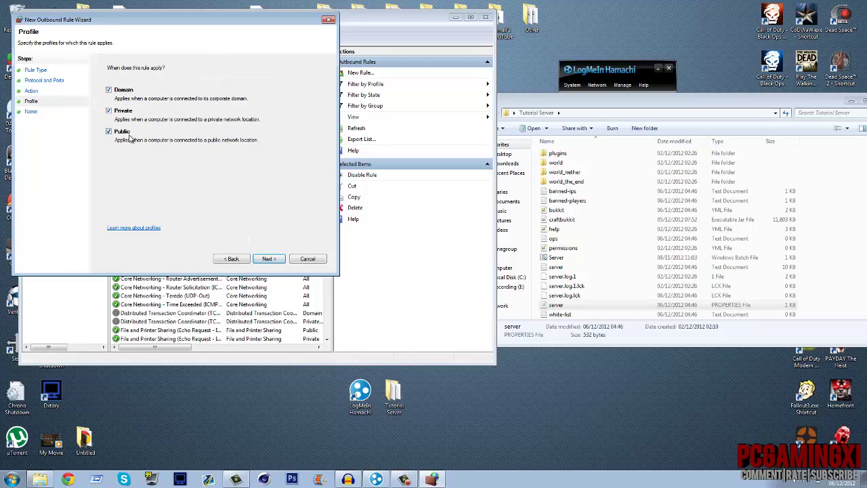
{"action": "left_click", "coordinate": [268, 259]}
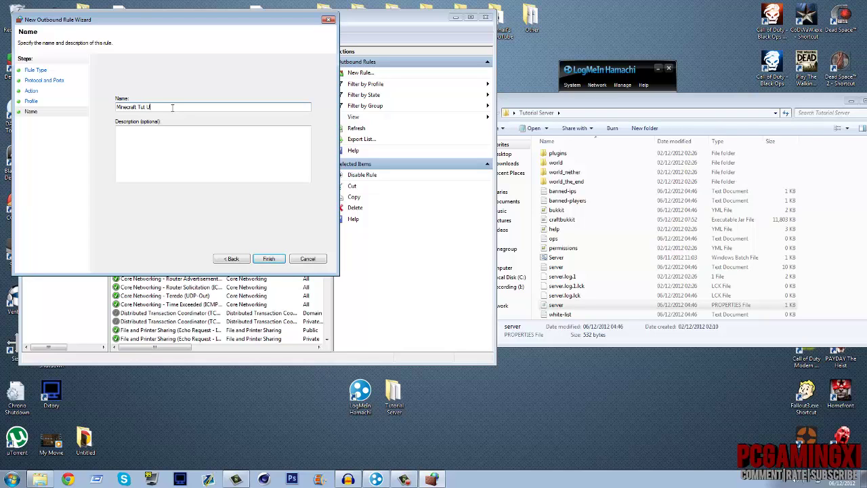
{"action": "key", "text": "Return"}
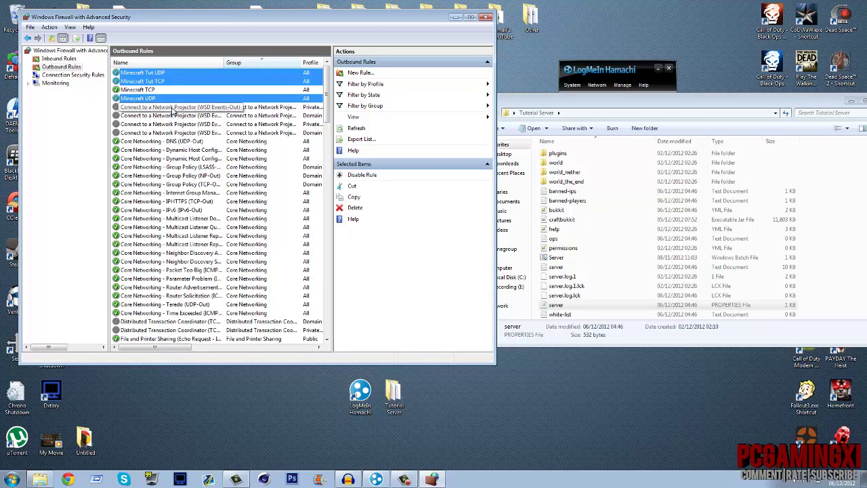
Check the new Minecraft rules in the outbound list, view the inbound list, and close the firewall window
{"action": "left_click", "coordinate": [162, 117]}
{"action": "left_click", "coordinate": [156, 81]}
{"action": "left_click", "coordinate": [159, 72]}
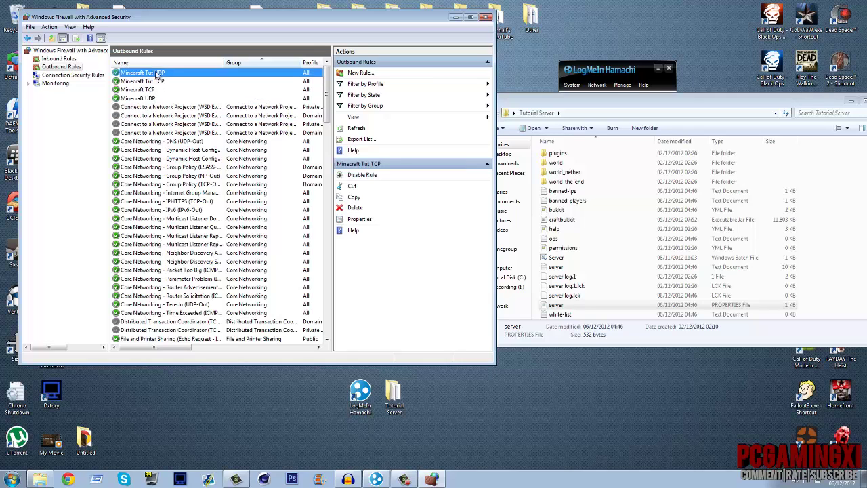
{"action": "left_click", "coordinate": [59, 59]}
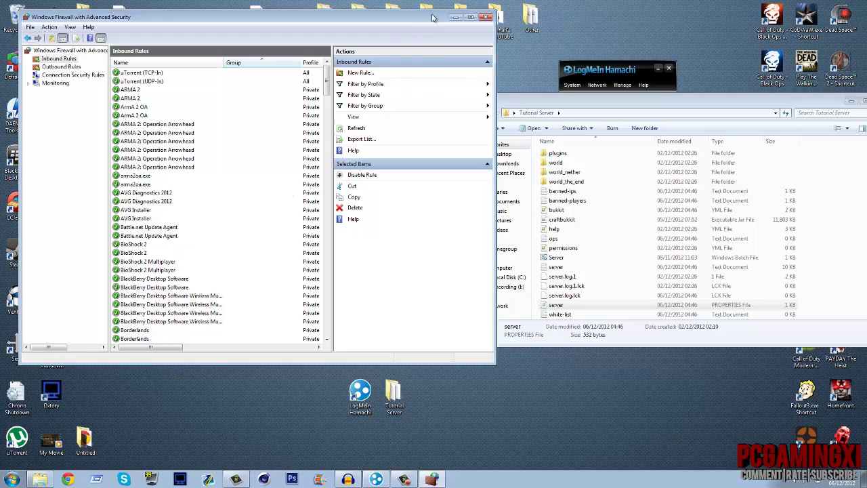
{"action": "left_click", "coordinate": [485, 17]}
Create a new client-owned network in LogMeIn Hamachi with the network ID "PCGXI Tutorial" and enter the network password
{"action": "left_click_drag", "start_coordinate": [536, 100], "coordinate": [150, 68]}
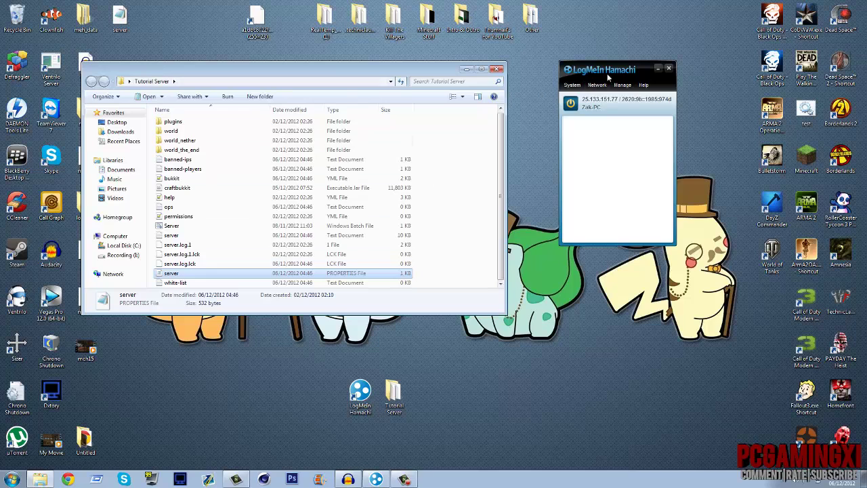
{"action": "left_click_drag", "start_coordinate": [631, 71], "coordinate": [660, 126]}
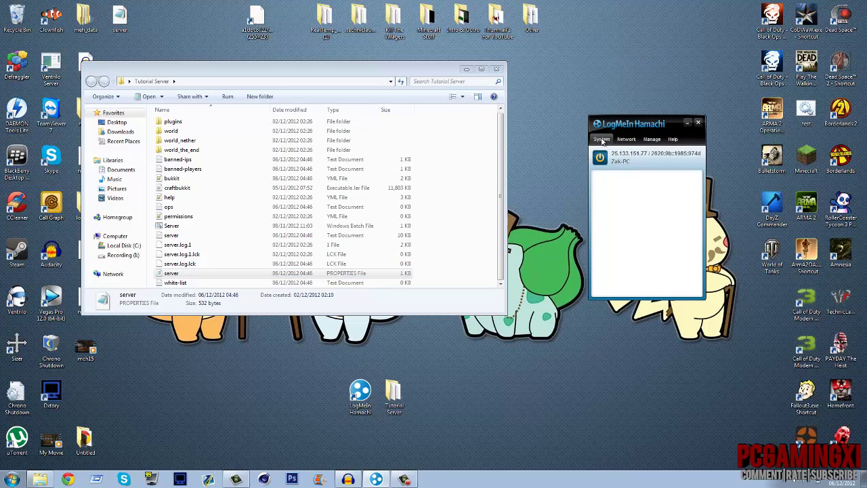
{"action": "left_click", "coordinate": [626, 139]}
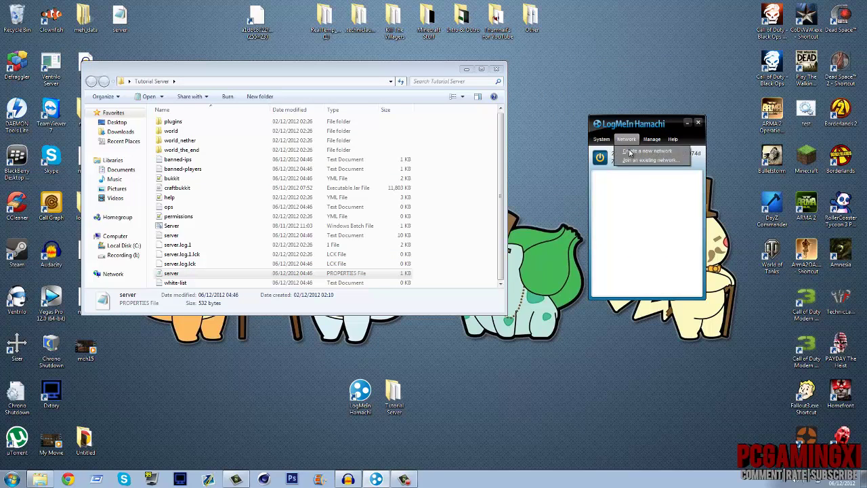
{"action": "left_click", "coordinate": [629, 151]}
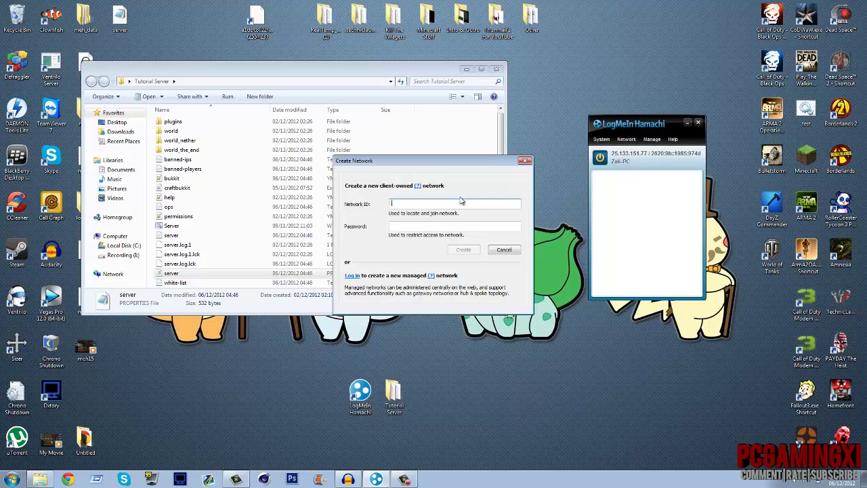
{"action": "type", "text": "PCGXI Tutorial"}
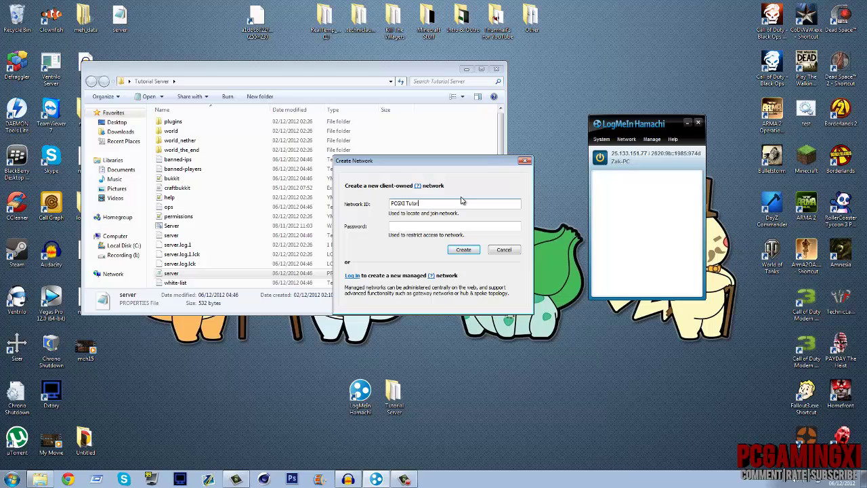
{"action": "left_click", "coordinate": [505, 227]}
{"action": "key", "text": "Return"}
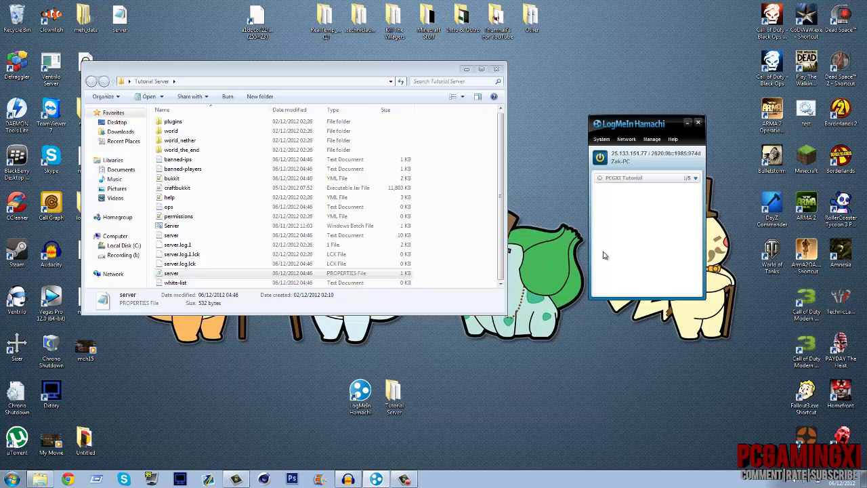
{"action": "right_click", "coordinate": [639, 178]}
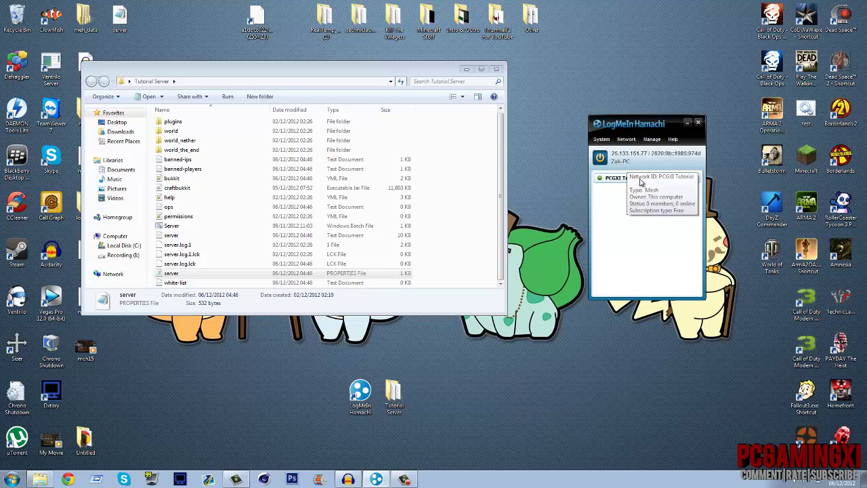
{"action": "left_click", "coordinate": [673, 216]}
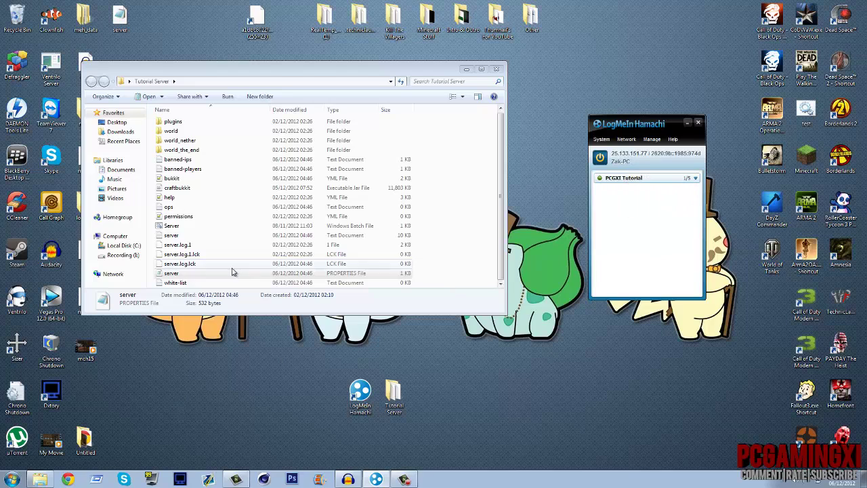
Open the server properties file from the Tutorial Server folder and locate the server-ip entry
{"action": "double_click", "coordinate": [182, 275]}
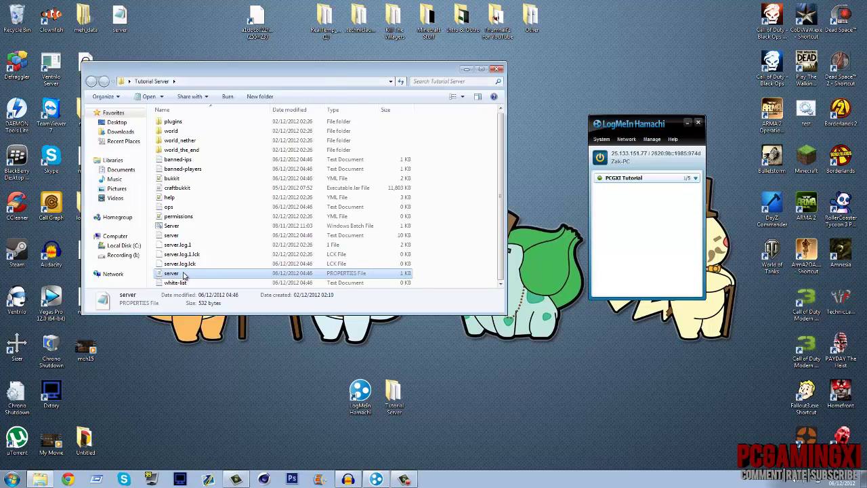
{"action": "left_click_drag", "start_coordinate": [96, 256], "coordinate": [33, 257]}
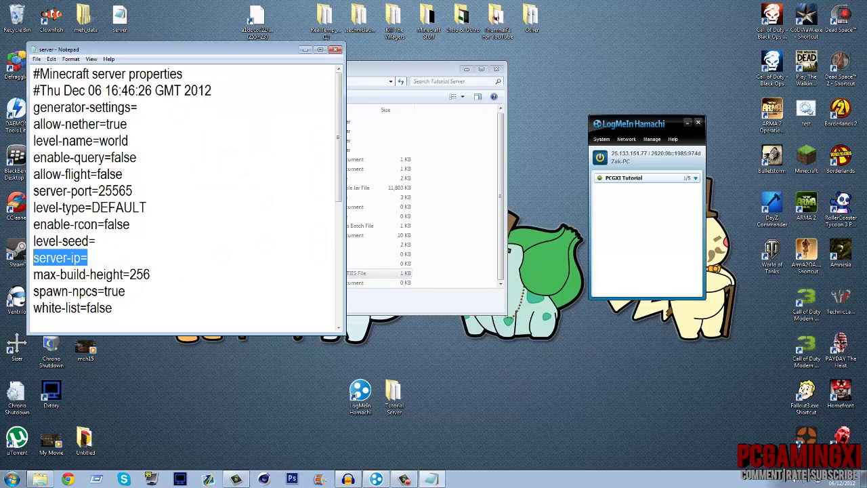
{"action": "left_click", "coordinate": [96, 258]}
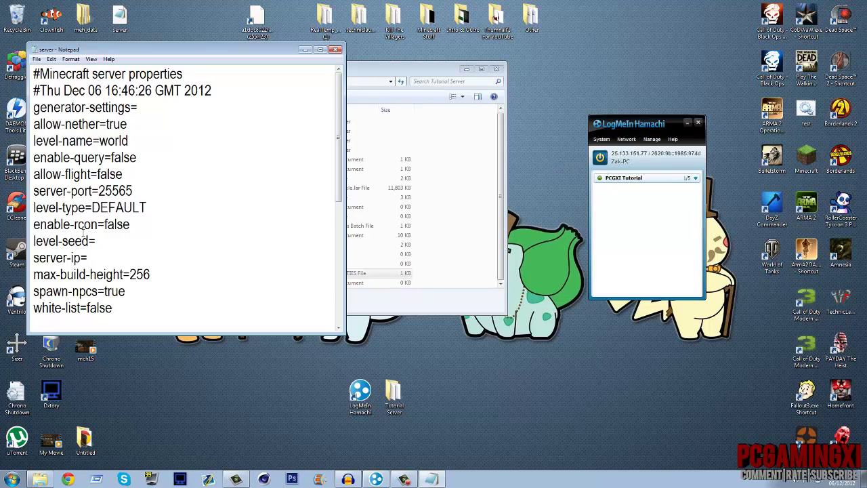
{"action": "key", "text": "Up"}
{"action": "key", "text": "Up"}
{"action": "key", "text": "End"}
Copy the computer's IPv4 address from Hamachi and paste it directly after "server-ip=" without a space, giving server-ip=25.133.151.77
{"action": "left_click", "coordinate": [634, 157]}
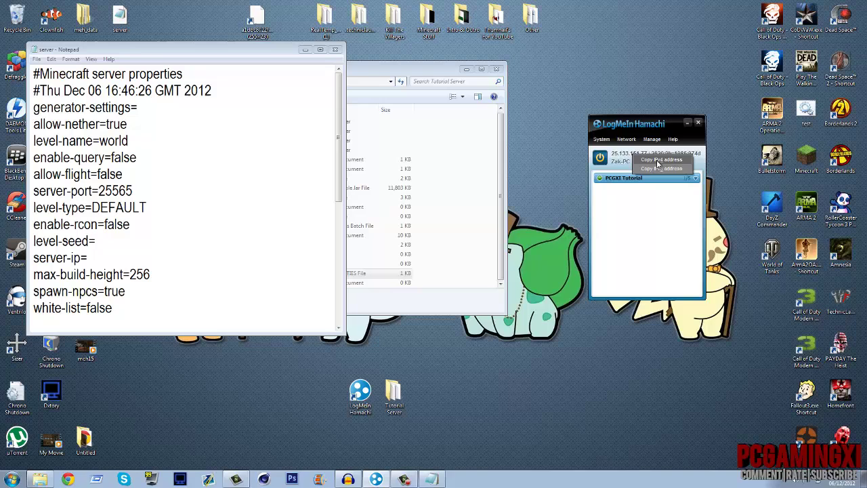
{"action": "left_click", "coordinate": [657, 160]}
{"action": "left_click", "coordinate": [105, 261]}
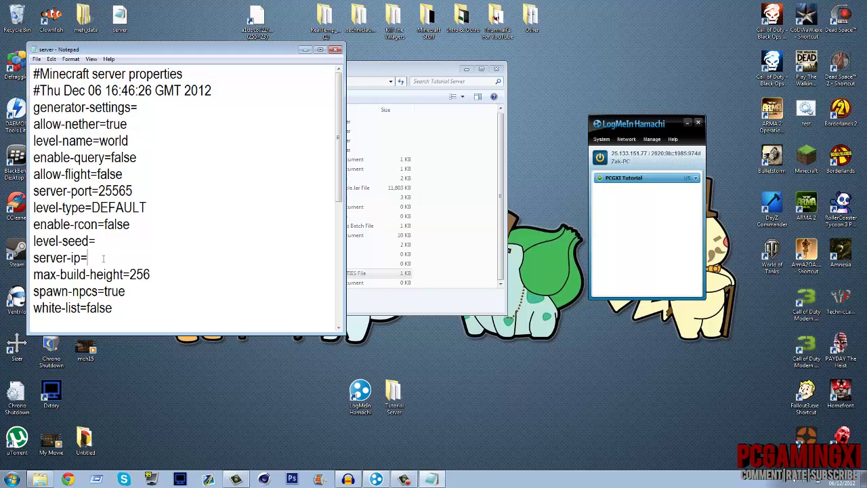
{"action": "right_click", "coordinate": [105, 262]}
{"action": "left_click", "coordinate": [124, 299]}
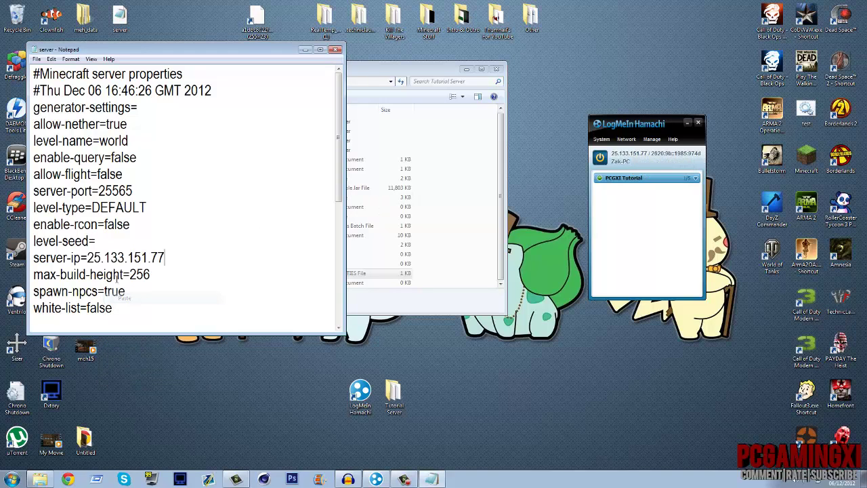
{"action": "left_click", "coordinate": [88, 257]}
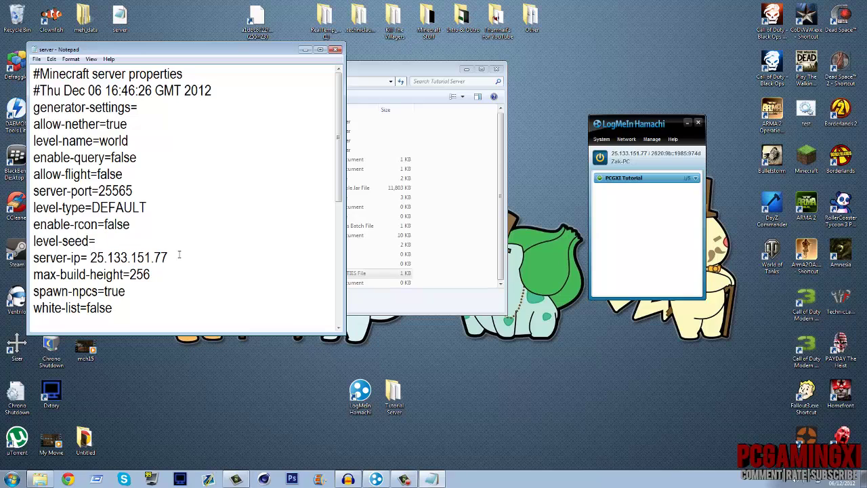
{"action": "key", "text": "BackSpace"}
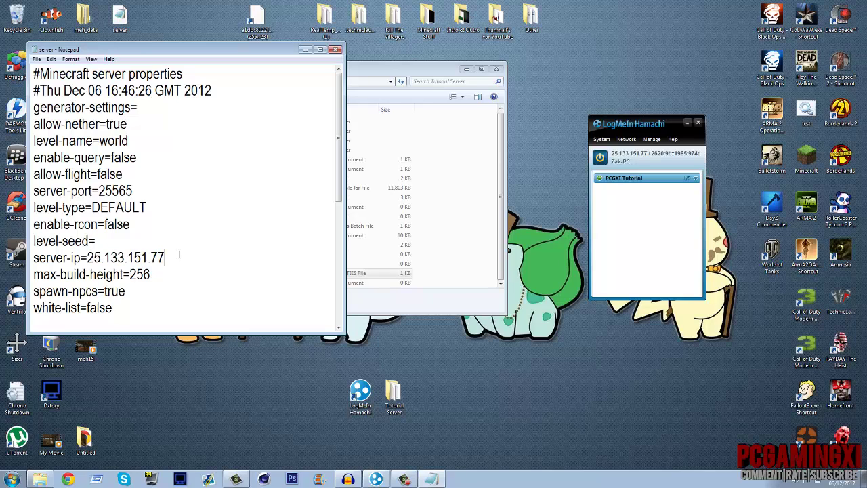
Close the server properties file, saving the changes, and reposition the Tutorial Server folder window
{"action": "left_click", "coordinate": [335, 48]}
{"action": "left_click", "coordinate": [412, 250]}
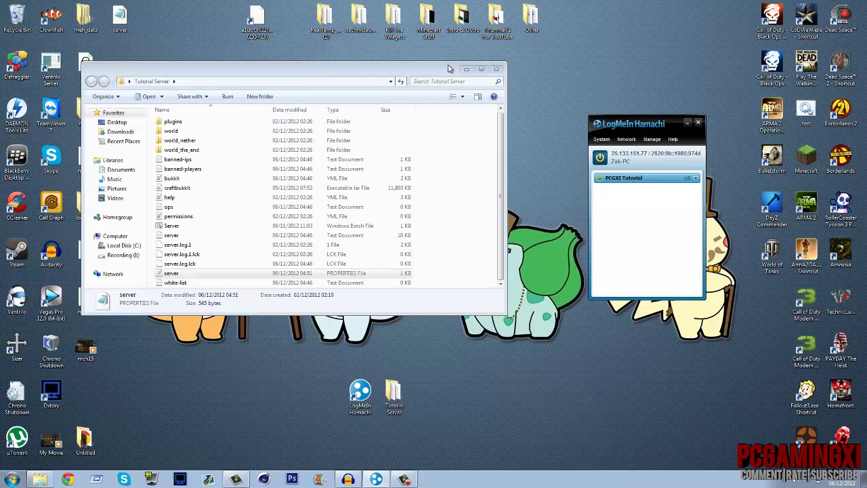
{"action": "left_click_drag", "start_coordinate": [447, 71], "coordinate": [475, 52]}
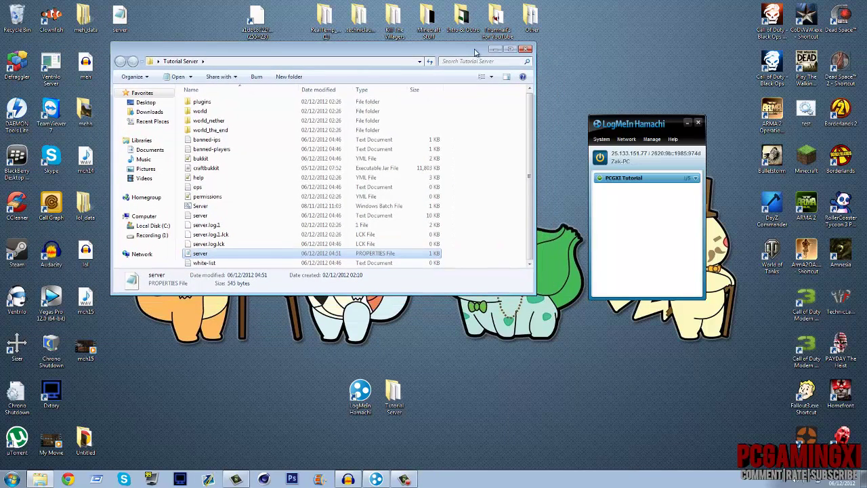
Examine the Network ID and Password fields for joining an existing Hamachi network, and cancel without entering anything
{"action": "left_click_drag", "start_coordinate": [630, 119], "coordinate": [607, 74]}
{"action": "left_click", "coordinate": [603, 91]}
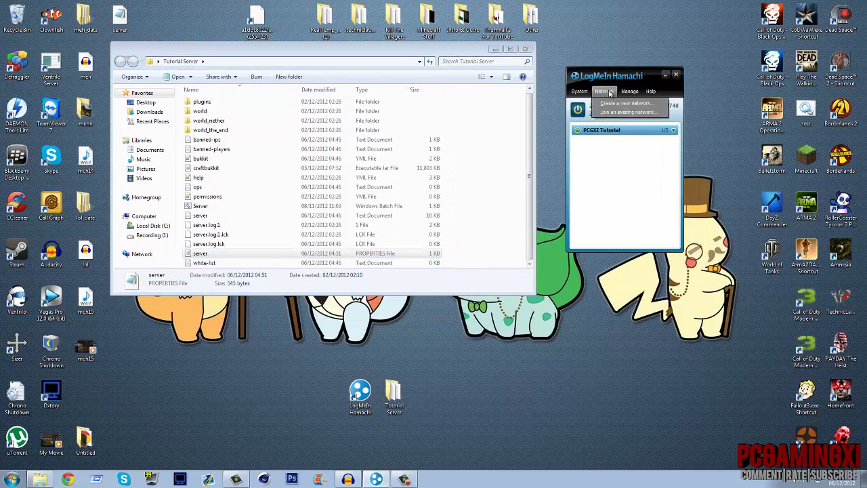
{"action": "left_click", "coordinate": [627, 112]}
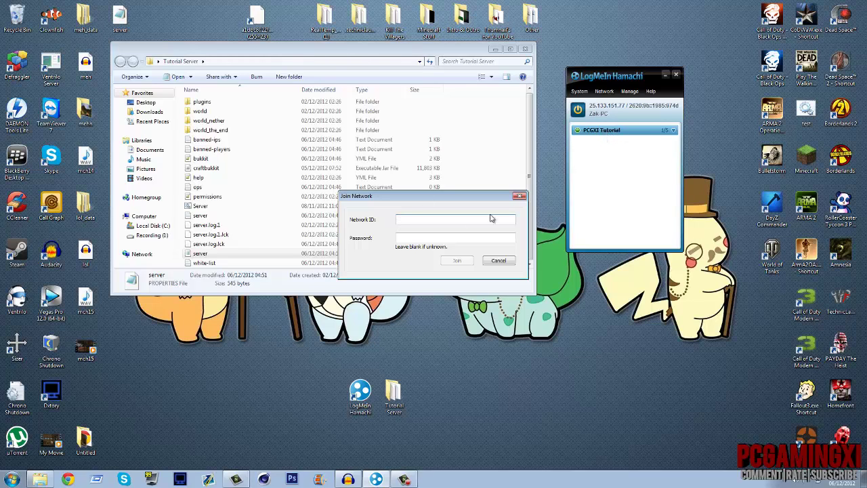
{"action": "left_click", "coordinate": [418, 239]}
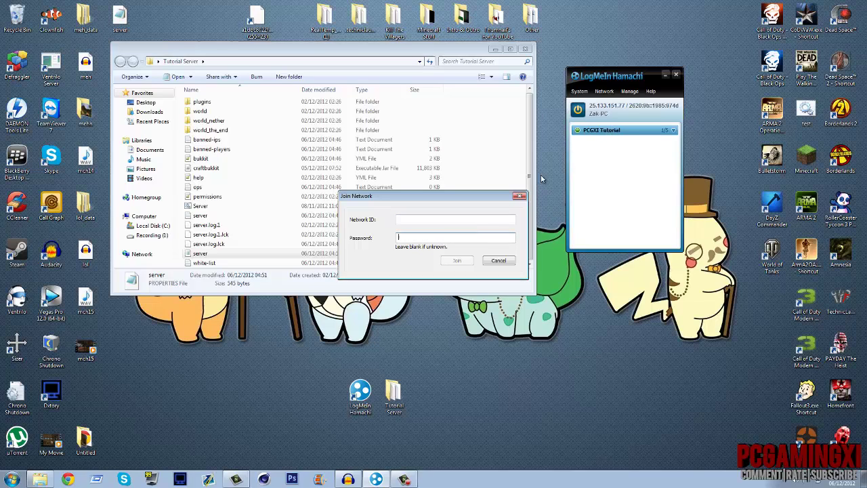
{"action": "left_click", "coordinate": [407, 221]}
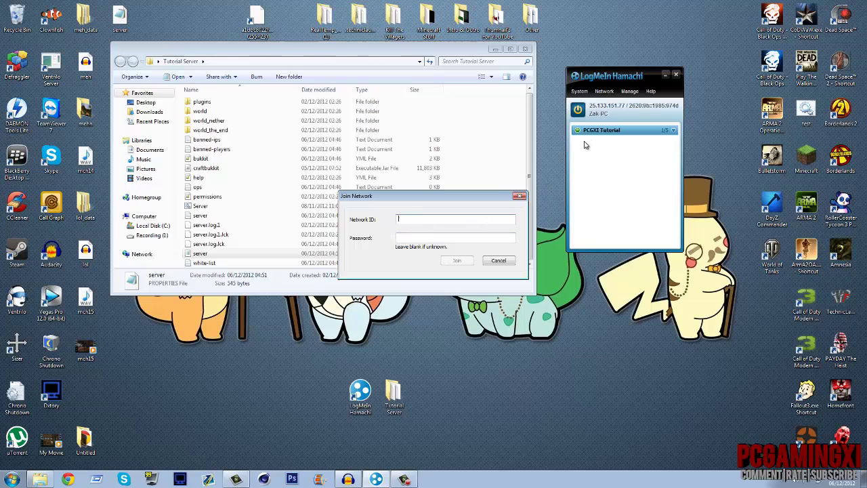
{"action": "left_click", "coordinate": [501, 262]}
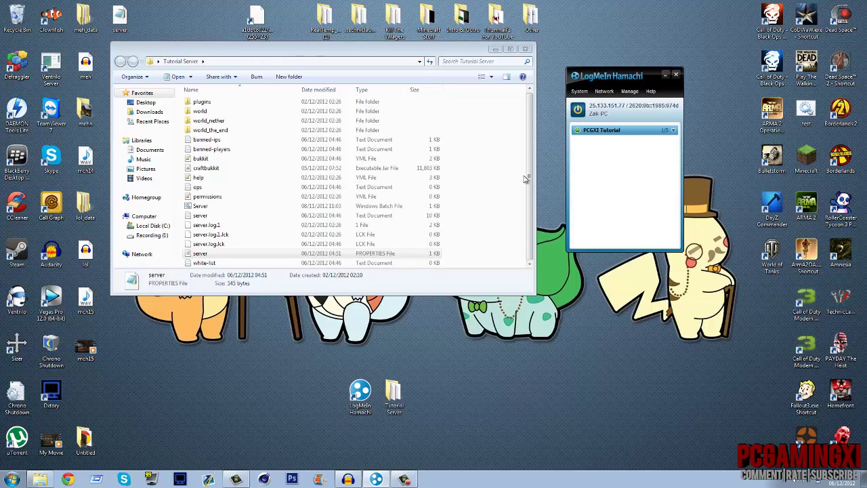
Close the Tutorial Server folder window and reopen the folder from the desktop
{"action": "left_click", "coordinate": [525, 49]}
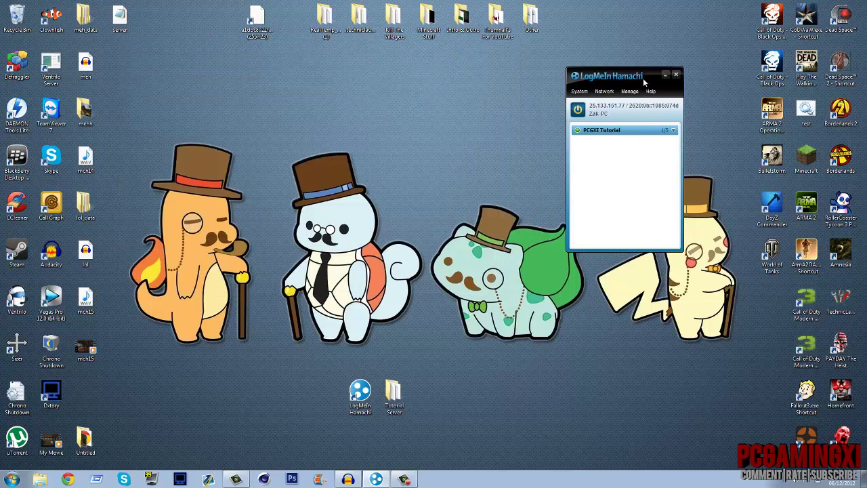
{"action": "left_click_drag", "start_coordinate": [643, 78], "coordinate": [641, 75]}
{"action": "double_click", "coordinate": [394, 400]}
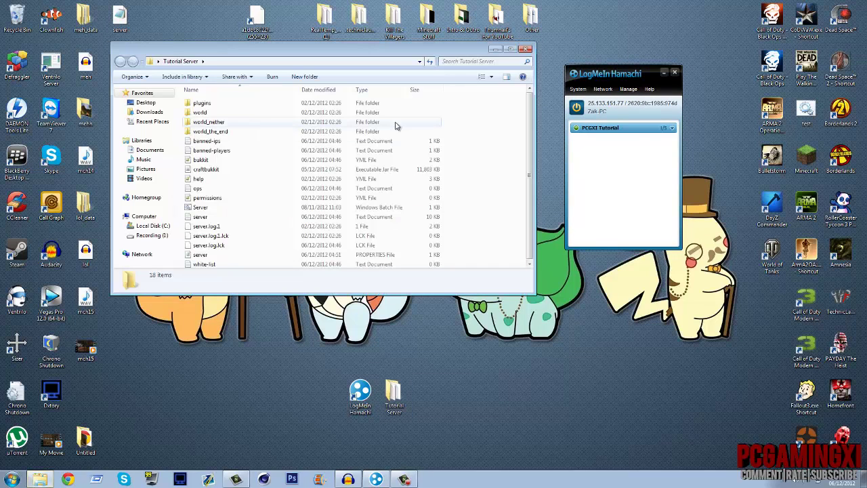
Launch Minecraft, arrange the launcher beside the Tutorial Server folder and log in with the remembered account
{"action": "mouse_move", "coordinate": [640, 133]}
{"action": "double_click", "coordinate": [807, 157]}
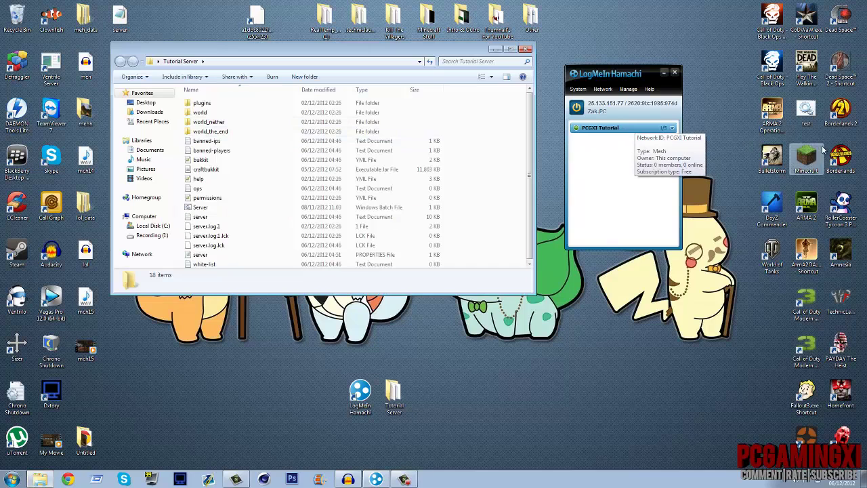
{"action": "left_click_drag", "start_coordinate": [438, 55], "coordinate": [395, 71]}
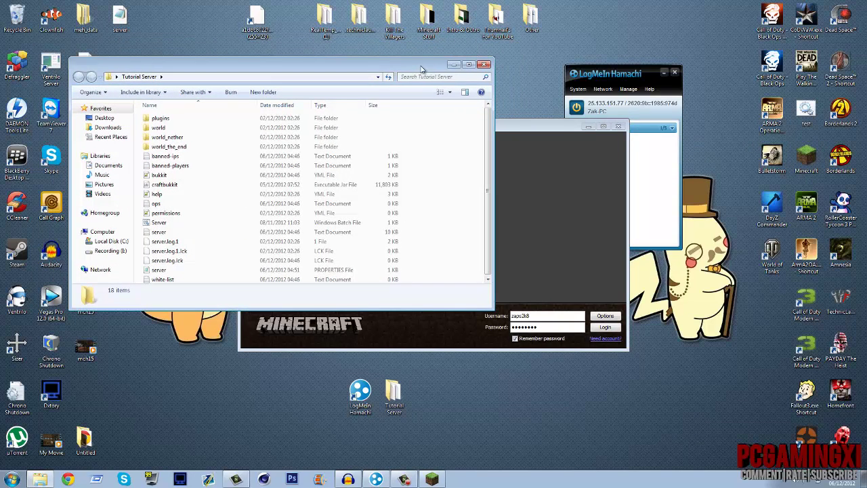
{"action": "left_click_drag", "start_coordinate": [542, 127], "coordinate": [618, 79]}
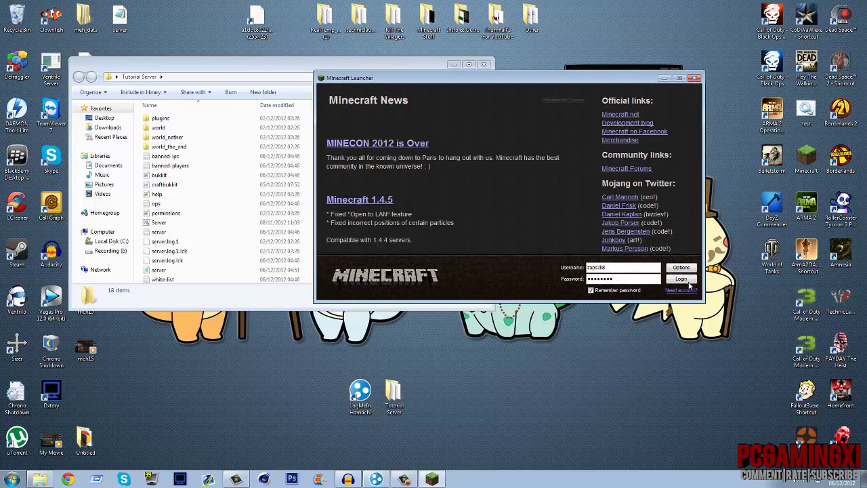
{"action": "left_click", "coordinate": [689, 281]}
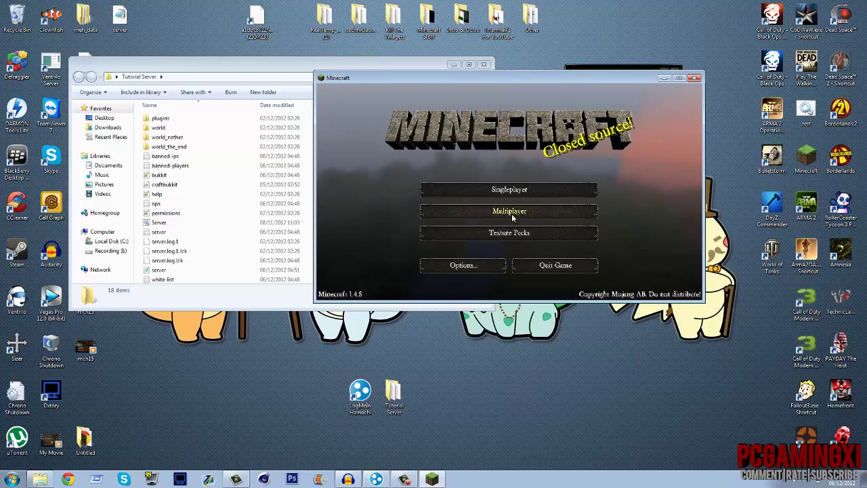
Start adding a new multiplayer server in Minecraft and arrange the windows so Hamachi's address is accessible
{"action": "left_click", "coordinate": [511, 212]}
{"action": "left_click", "coordinate": [578, 264]}
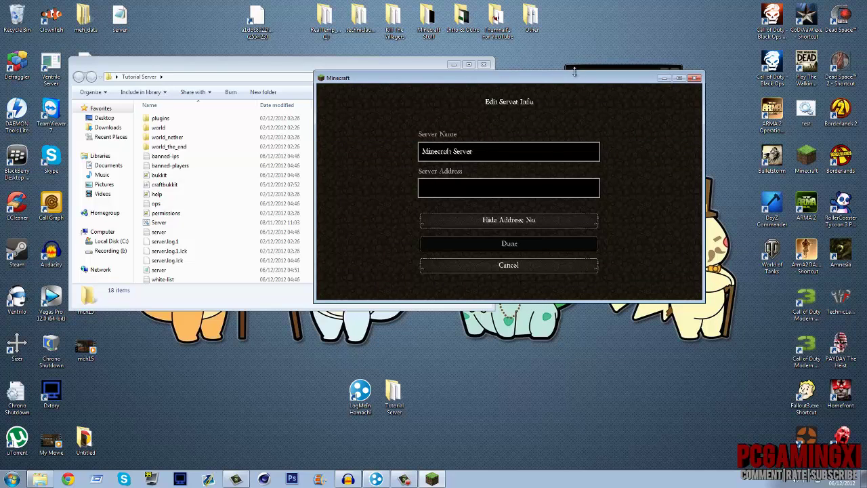
{"action": "left_click_drag", "start_coordinate": [573, 72], "coordinate": [578, 67]}
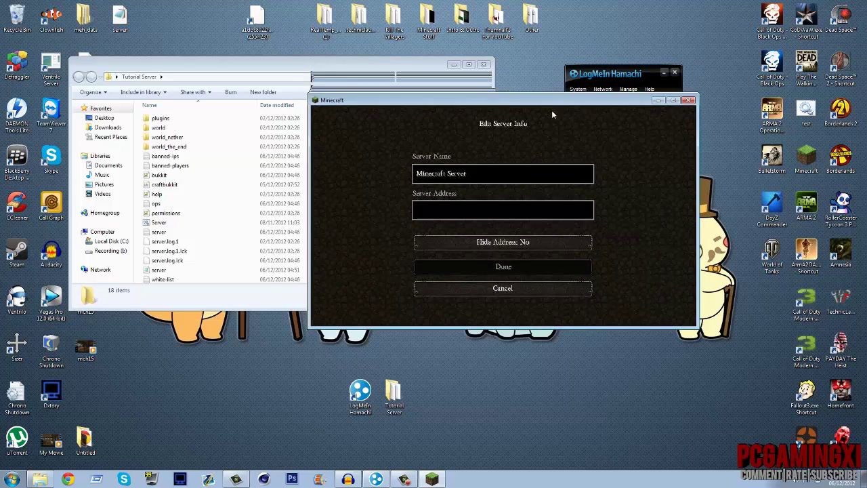
{"action": "left_click_drag", "start_coordinate": [643, 77], "coordinate": [653, 104]}
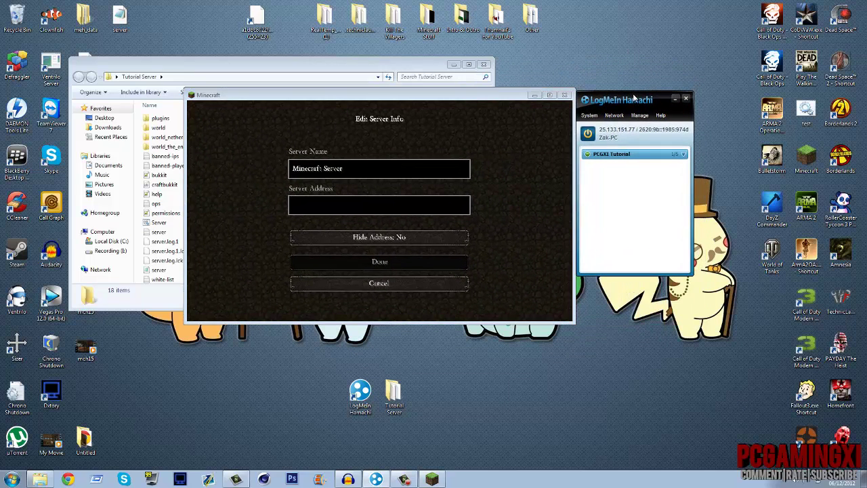
{"action": "left_click", "coordinate": [615, 129]}
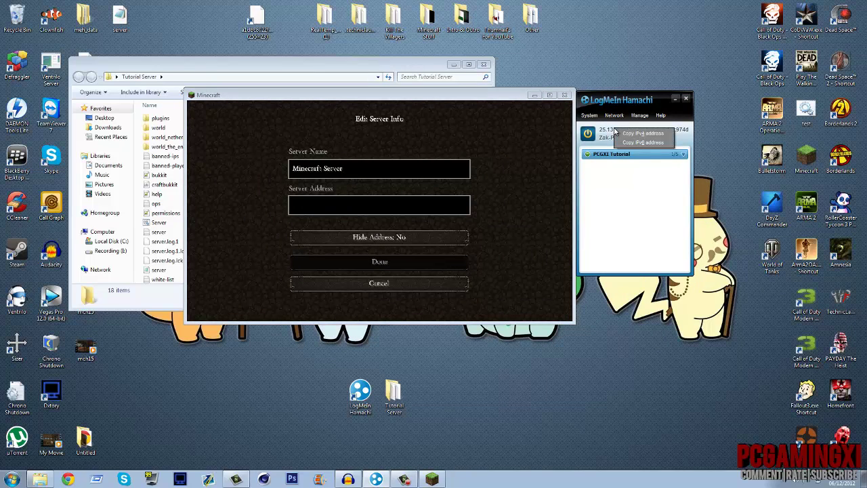
{"action": "left_click", "coordinate": [636, 135]}
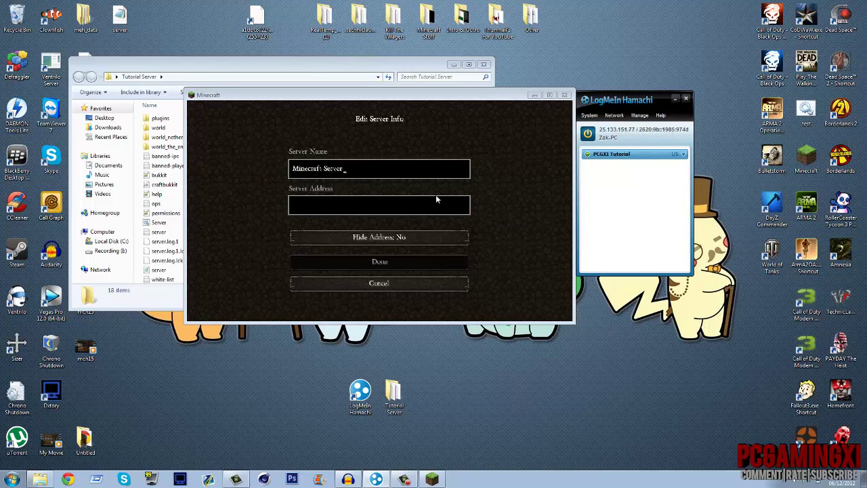
{"action": "left_click", "coordinate": [432, 206]}
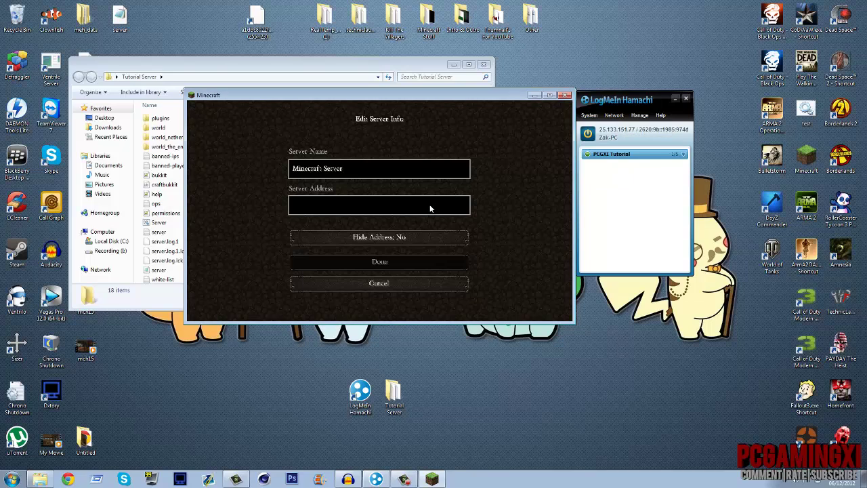
{"action": "type", "text": "25.133.151.77"}
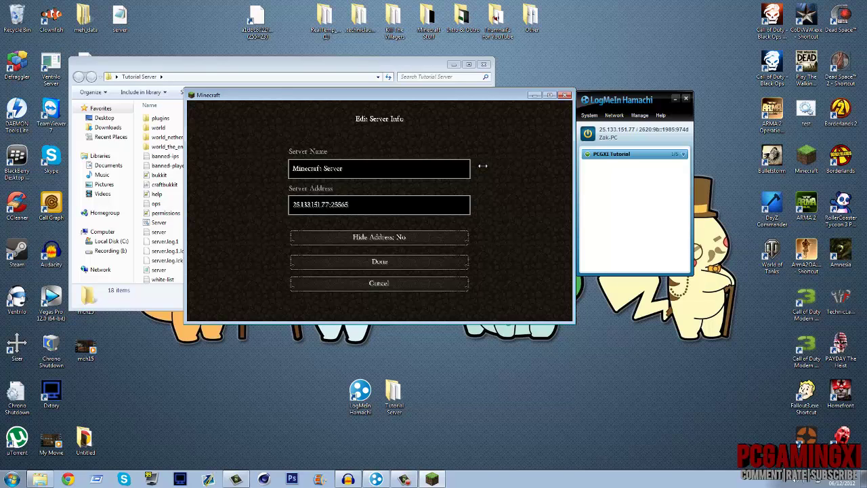
{"action": "left_click", "coordinate": [393, 261]}
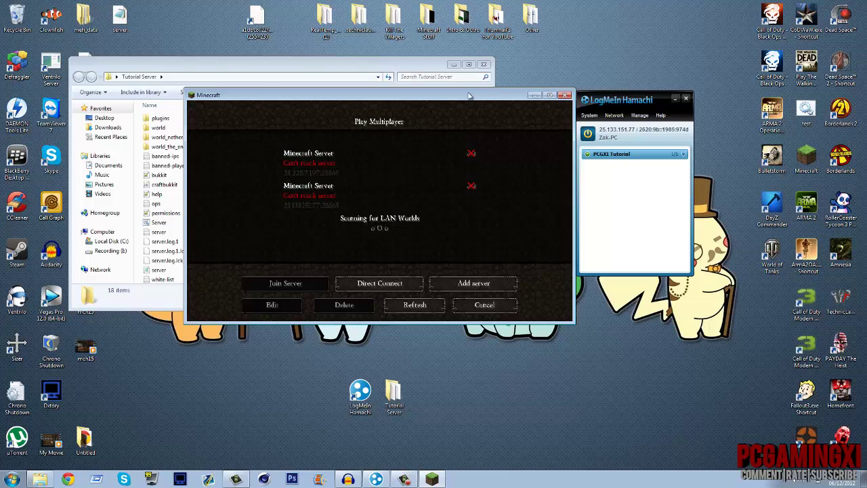
Move Minecraft aside and start the Bukkit server by running the Server batch file in the Tutorial Server folder
{"action": "left_click_drag", "start_coordinate": [469, 96], "coordinate": [636, 77]}
{"action": "left_click", "coordinate": [199, 68]}
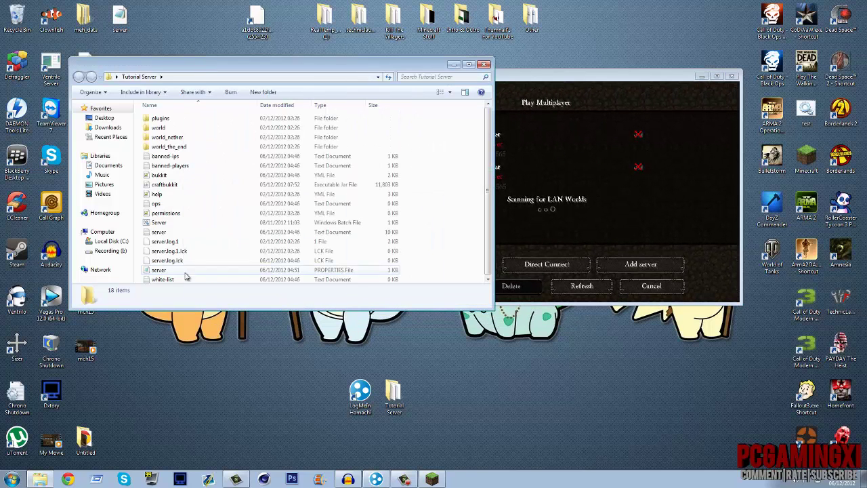
{"action": "double_click", "coordinate": [233, 224]}
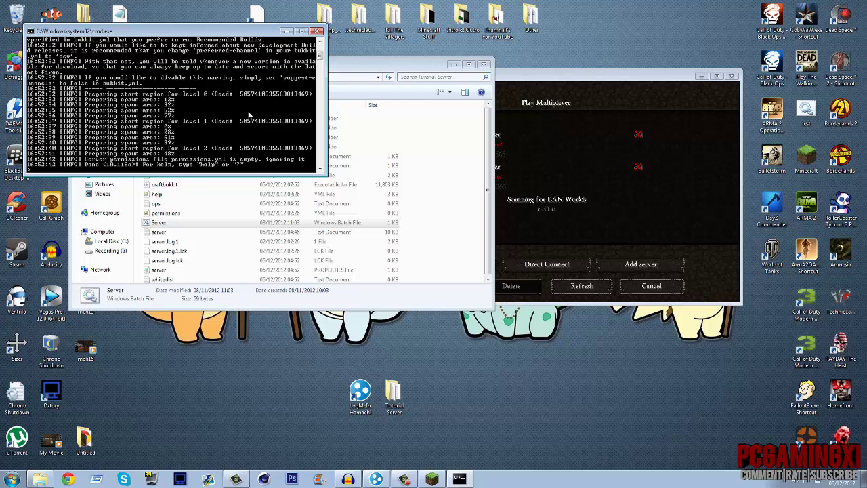
Refresh the multiplayer server list and join the server at 25.133.151.77:25565, resuming play from the game menu
{"action": "left_click", "coordinate": [542, 271]}
{"action": "left_click", "coordinate": [562, 287]}
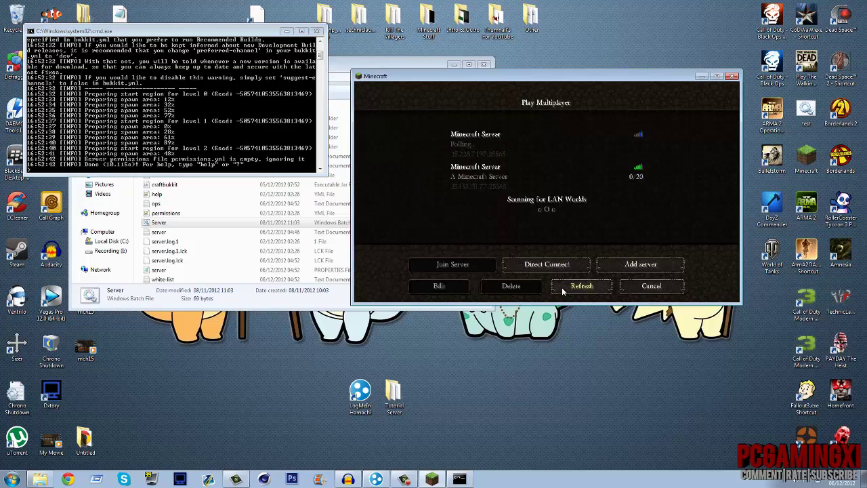
{"action": "double_click", "coordinate": [480, 181]}
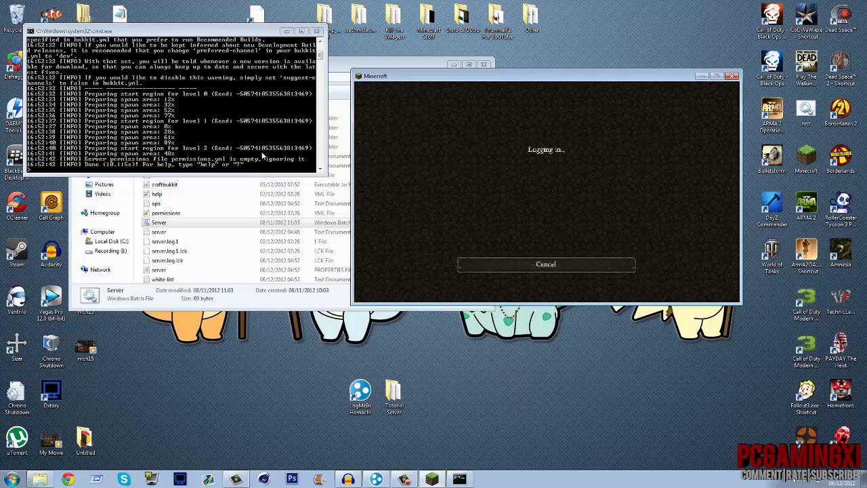
{"action": "left_click", "coordinate": [193, 142]}
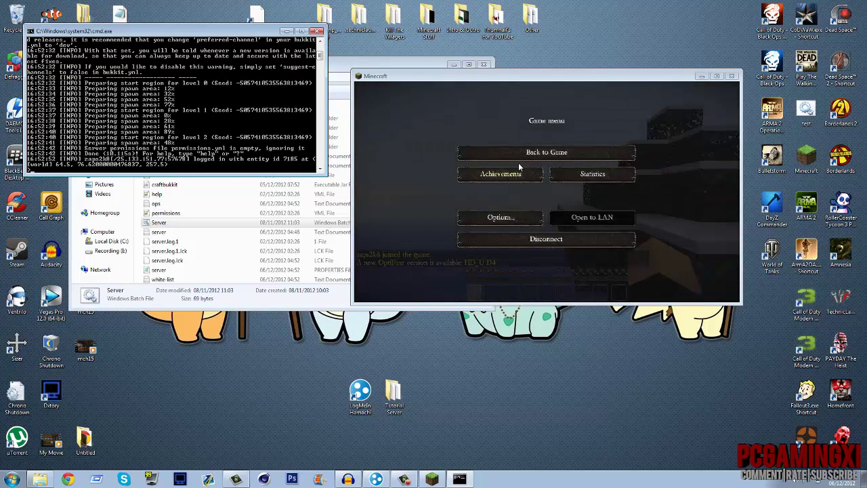
{"action": "left_click", "coordinate": [526, 152]}
{"action": "left_click", "coordinate": [527, 152]}
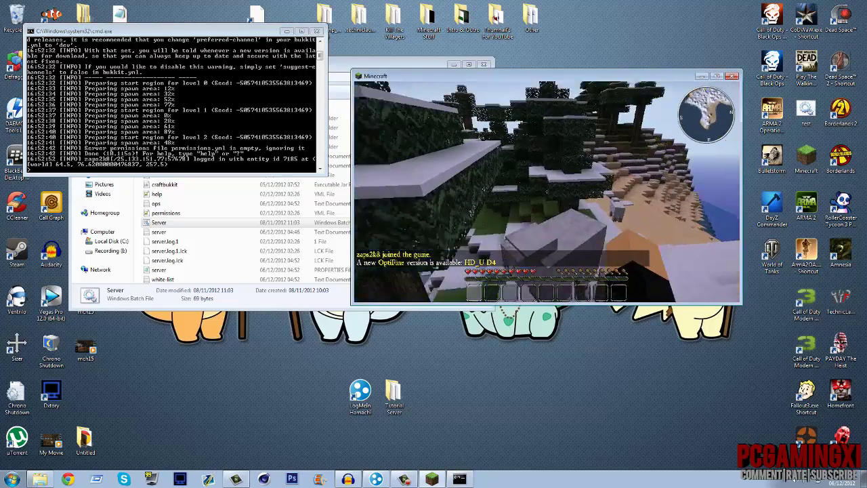